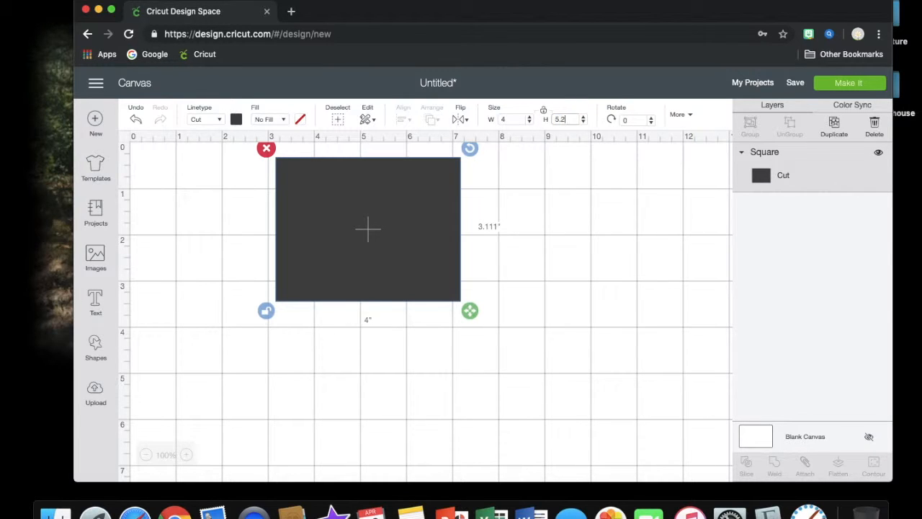
Set the rectangle's height to 5.25 inches and nudge it slightly down the canvas
{"action": "left_click", "coordinate": [520, 119]}
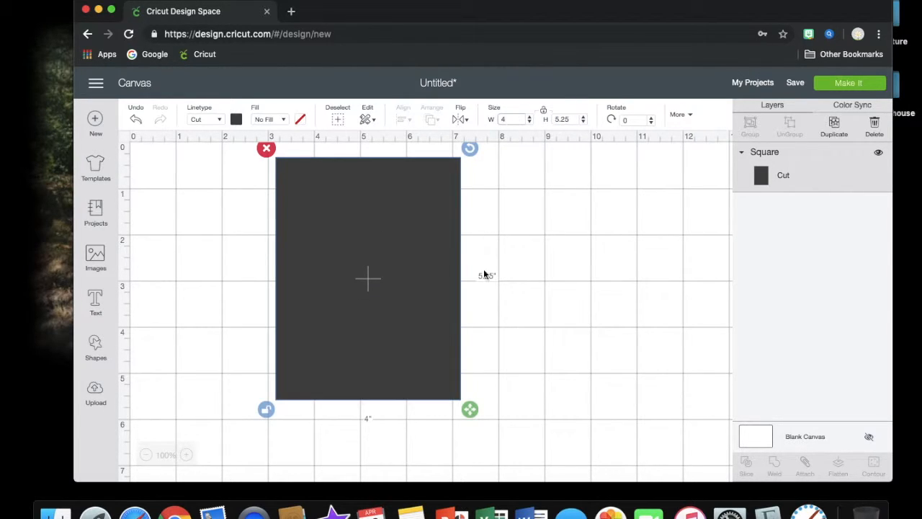
{"action": "left_click_drag", "start_coordinate": [443, 325], "coordinate": [445, 339]}
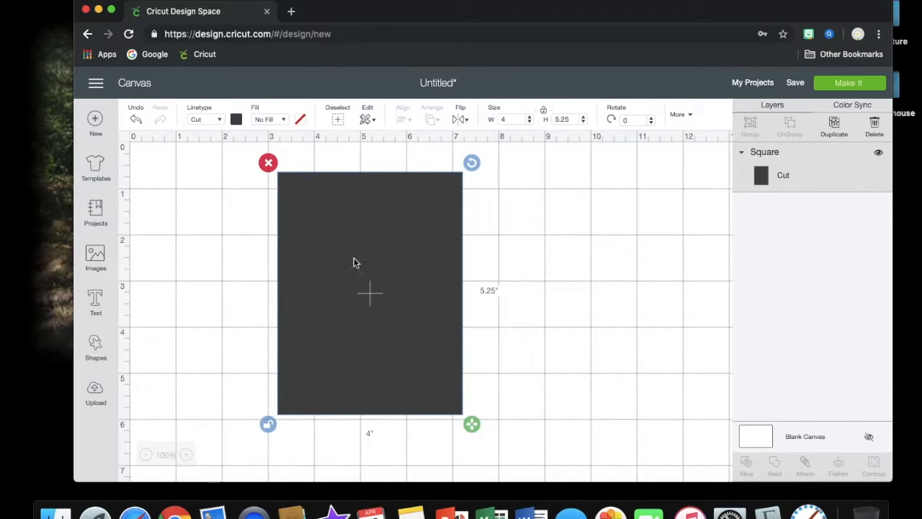
Recolor the rectangle brown and move it toward the 12-inch side of the canvas
{"action": "left_click", "coordinate": [235, 120]}
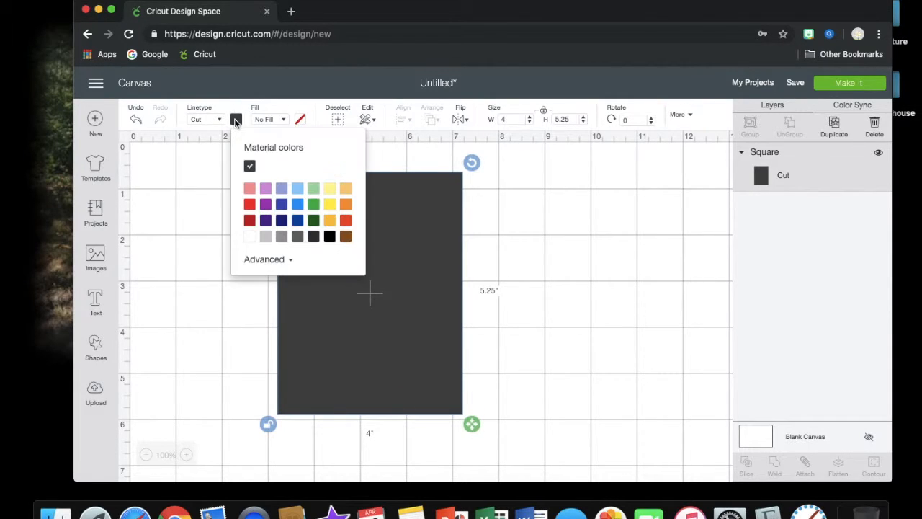
{"action": "left_click", "coordinate": [346, 237]}
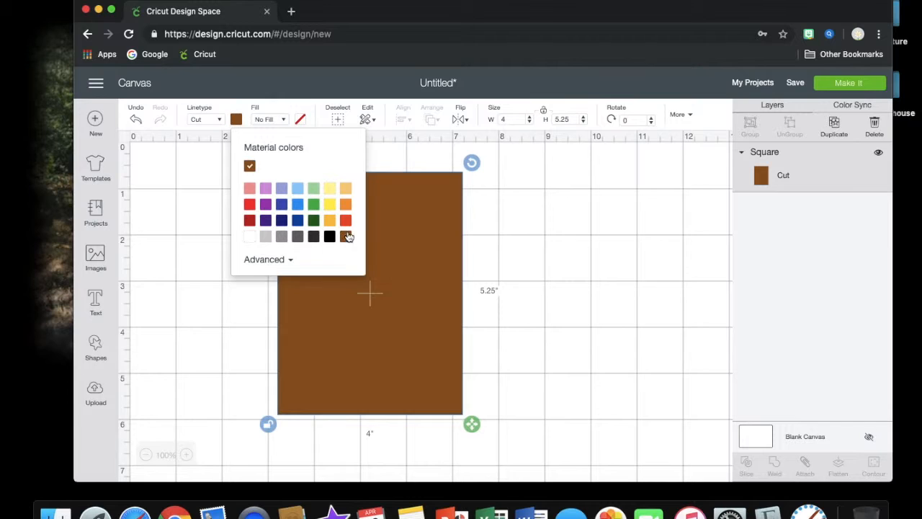
{"action": "left_click", "coordinate": [443, 313]}
{"action": "left_click_drag", "start_coordinate": [325, 279], "coordinate": [572, 264]}
{"action": "left_click", "coordinate": [481, 270]}
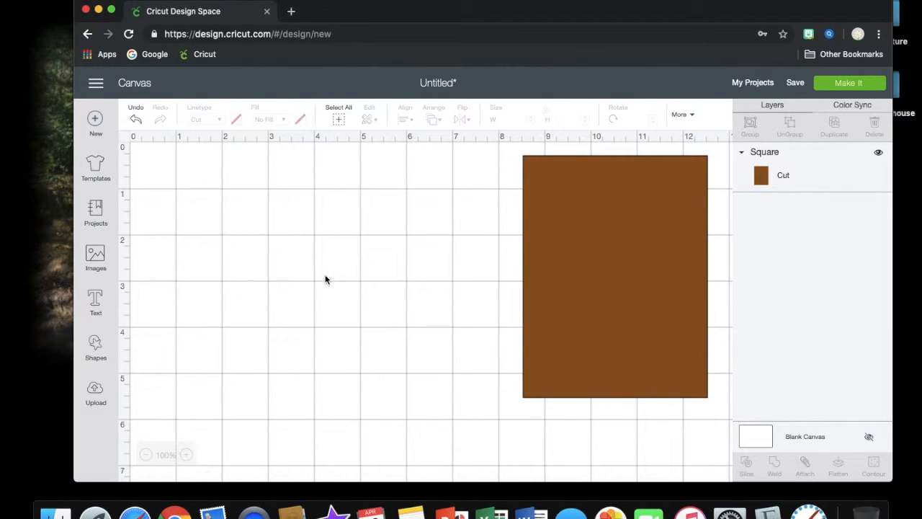
Add two circles and move one next to the brown rectangle, at about x 5.58 and y 1.11 inches
{"action": "left_click", "coordinate": [95, 344]}
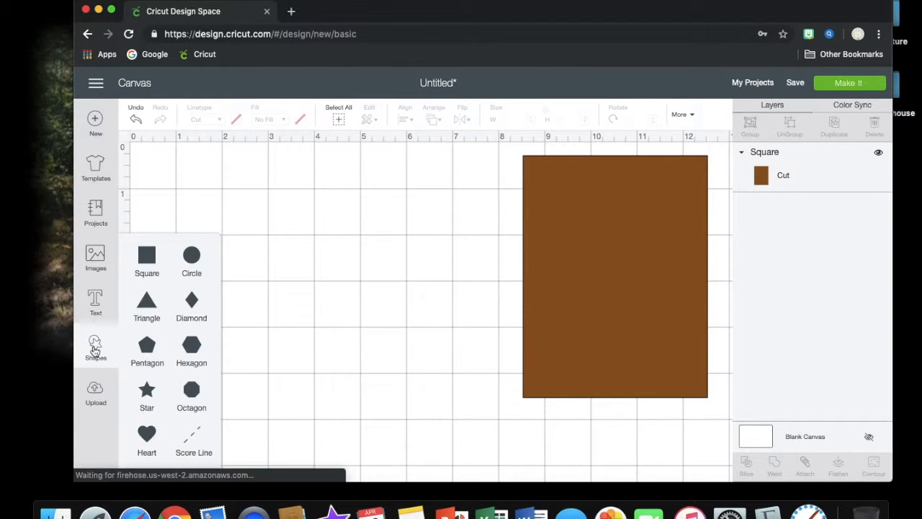
{"action": "left_click", "coordinate": [193, 257]}
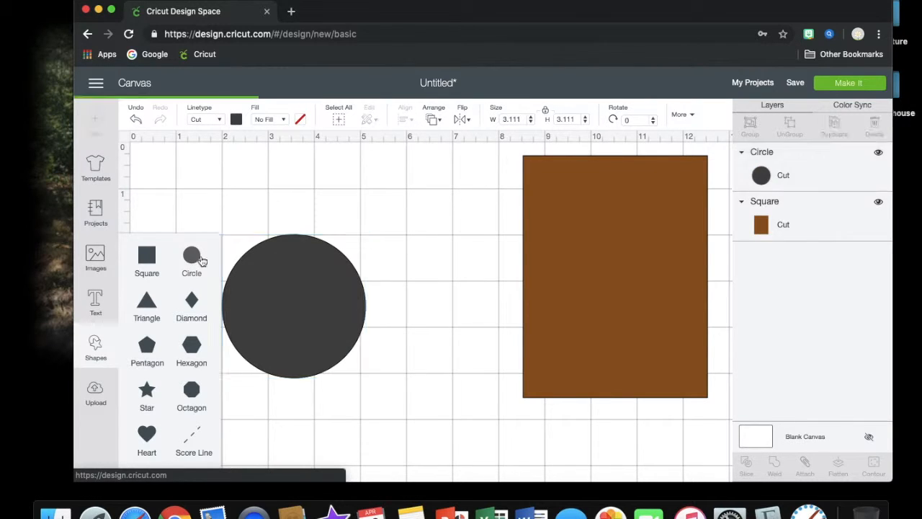
{"action": "left_click", "coordinate": [193, 257]}
{"action": "left_click_drag", "start_coordinate": [329, 304], "coordinate": [472, 249]}
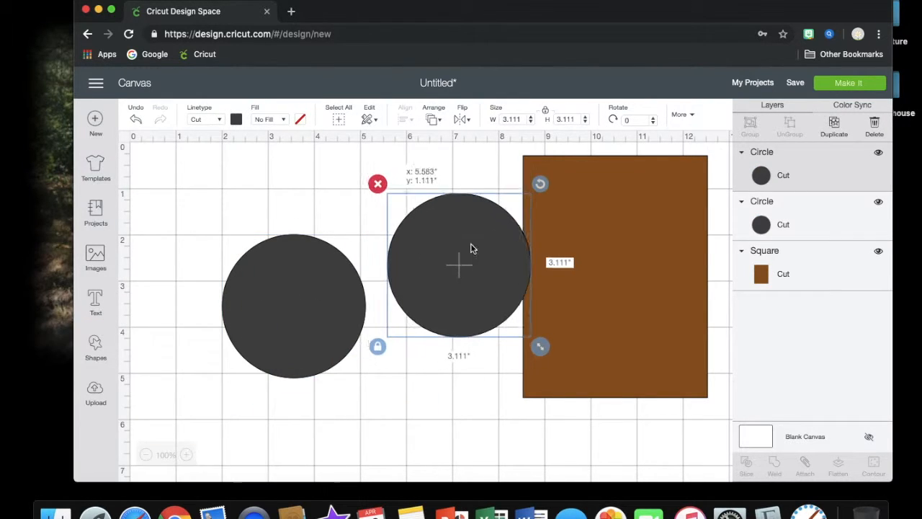
Shrink the circle farther from the rectangle to about 1.556 inches and place it on the brown rectangle
{"action": "left_click", "coordinate": [304, 281]}
{"action": "left_click_drag", "start_coordinate": [372, 389], "coordinate": [302, 315]}
{"action": "left_click", "coordinate": [300, 324]}
{"action": "left_click", "coordinate": [257, 267]}
{"action": "left_click_drag", "start_coordinate": [246, 260], "coordinate": [564, 220]}
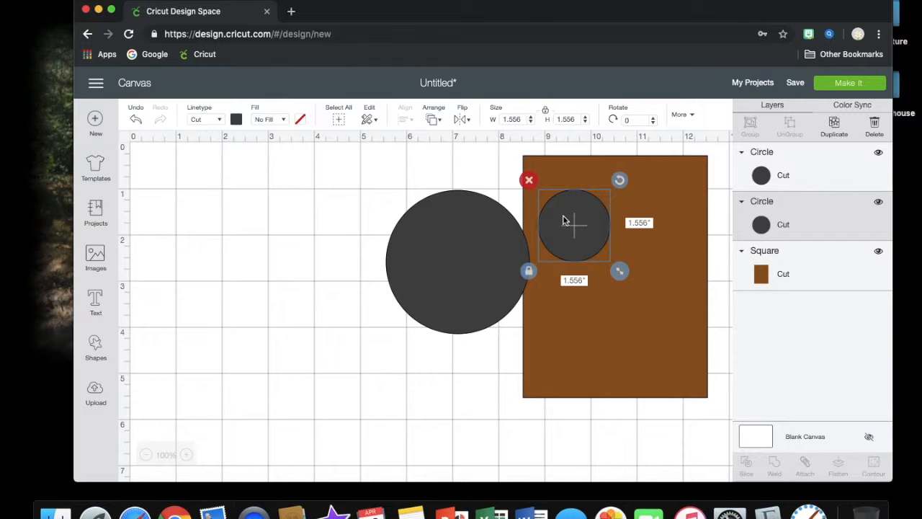
Shrink the other circle to about 1.389 inches and nest it on the first, moving the brown rectangle clear of the pair
{"action": "left_click", "coordinate": [465, 261]}
{"action": "left_click_drag", "start_coordinate": [541, 343], "coordinate": [467, 271]}
{"action": "left_click_drag", "start_coordinate": [431, 244], "coordinate": [581, 245]}
{"action": "left_click_drag", "start_coordinate": [617, 271], "coordinate": [586, 247]}
{"action": "left_click_drag", "start_coordinate": [623, 301], "coordinate": [317, 332]}
Duplicate the nested circle pair twice, scaling the copies to about 1.236 inches and 0.917 inches
{"action": "left_click", "coordinate": [479, 167]}
{"action": "left_click_drag", "start_coordinate": [479, 163], "coordinate": [651, 273]}
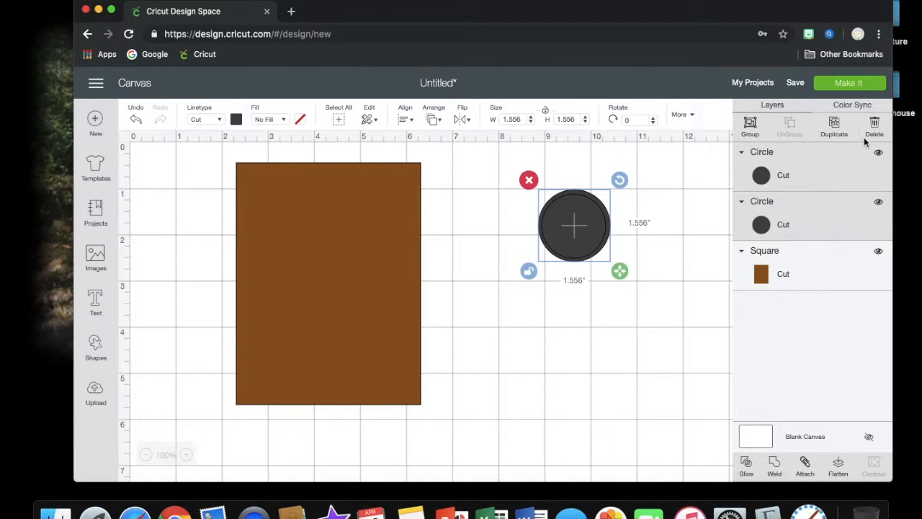
{"action": "left_click", "coordinate": [834, 126]}
{"action": "left_click_drag", "start_coordinate": [609, 284], "coordinate": [680, 315]}
{"action": "left_click", "coordinate": [607, 329]}
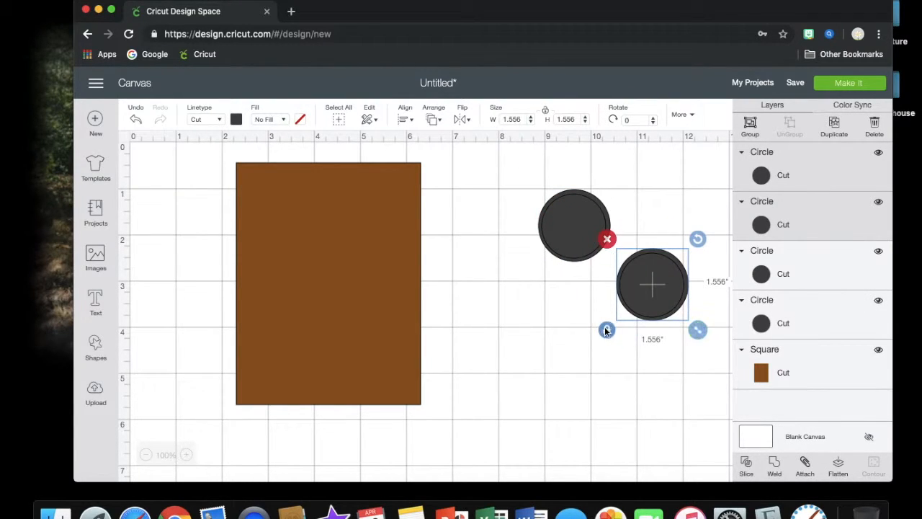
{"action": "left_click_drag", "start_coordinate": [701, 333], "coordinate": [605, 345]}
{"action": "left_click", "coordinate": [835, 126]}
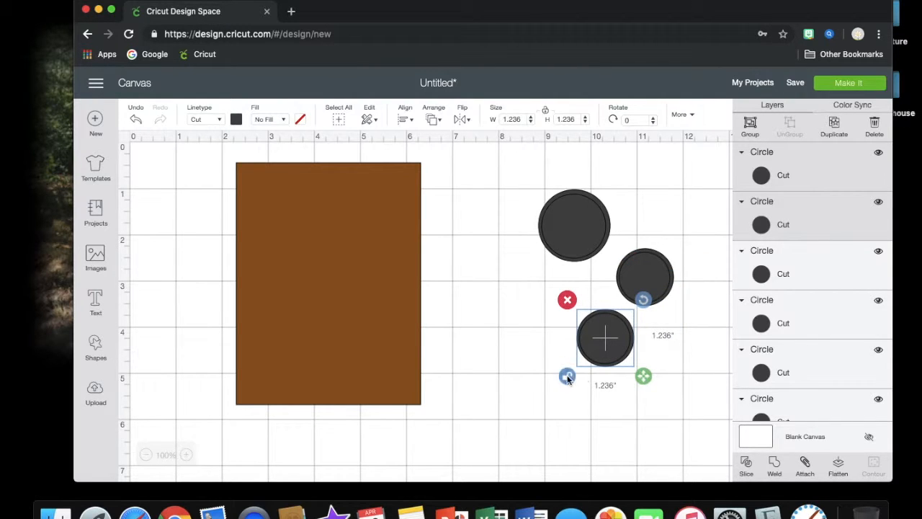
{"action": "left_click_drag", "start_coordinate": [642, 375], "coordinate": [628, 361]}
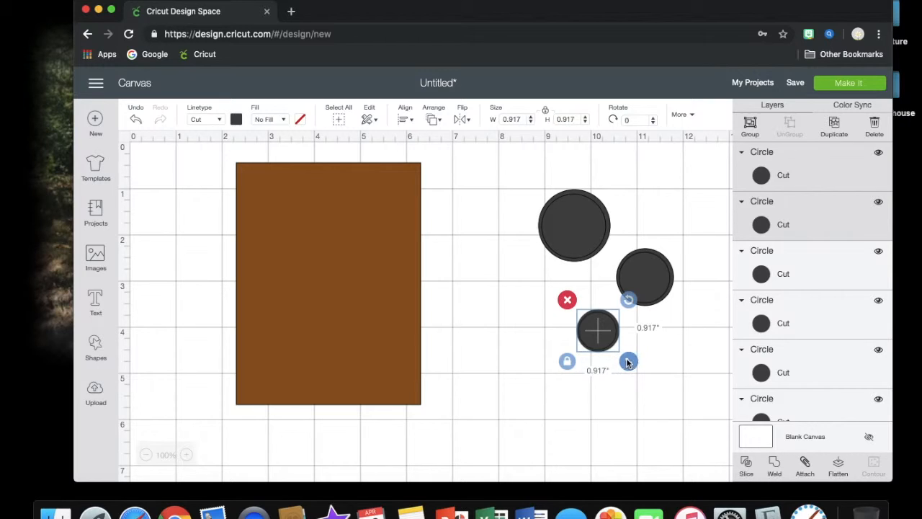
Spread out the large, medium and small circle pairs in the empty area beside the brown rectangle
{"action": "left_click", "coordinate": [606, 191]}
{"action": "left_click", "coordinate": [598, 227]}
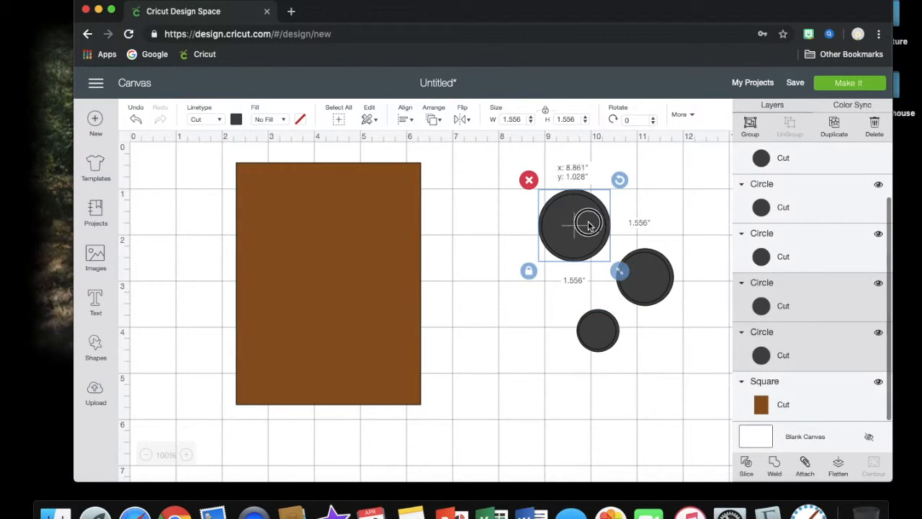
{"action": "left_click_drag", "start_coordinate": [588, 226], "coordinate": [525, 222]}
{"action": "mouse_move", "coordinate": [629, 206]}
{"action": "left_mouse_down"}
{"action": "mouse_move", "coordinate": [661, 317]}
{"action": "mouse_move", "coordinate": [641, 274]}
{"action": "left_mouse_up"}
{"action": "left_click", "coordinate": [530, 257]}
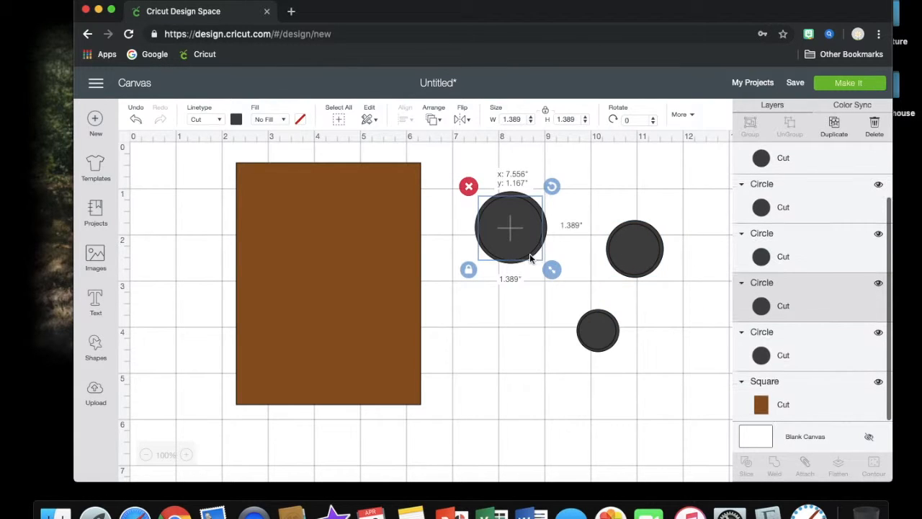
{"action": "left_click", "coordinate": [632, 248]}
{"action": "left_click_drag", "start_coordinate": [606, 189], "coordinate": [651, 304]}
{"action": "mouse_move", "coordinate": [576, 310]}
{"action": "left_mouse_down"}
{"action": "mouse_move", "coordinate": [636, 354]}
{"action": "mouse_move", "coordinate": [567, 306]}
{"action": "left_mouse_up"}
{"action": "left_click", "coordinate": [608, 334]}
{"action": "left_click", "coordinate": [612, 332]}
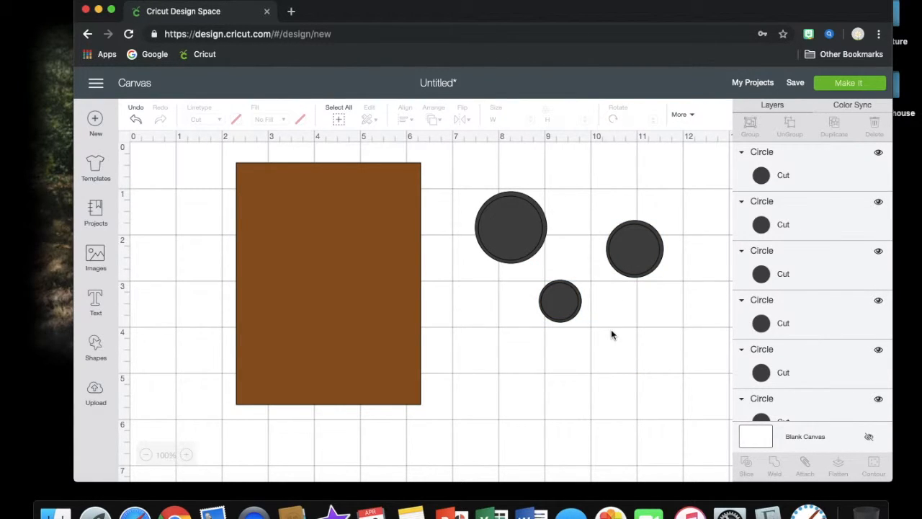
{"action": "left_click", "coordinate": [510, 228]}
{"action": "left_click", "coordinate": [634, 249], "text": "shift"}
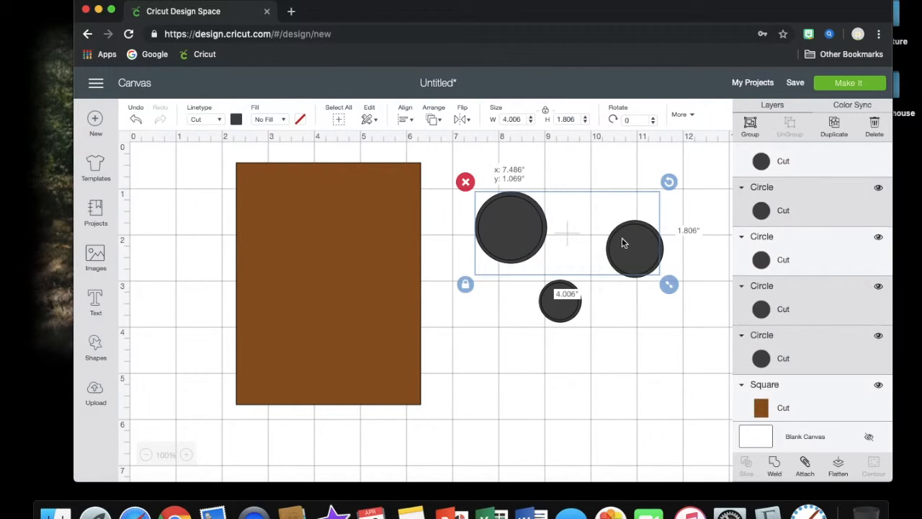
{"action": "left_click", "coordinate": [663, 248], "text": "shift"}
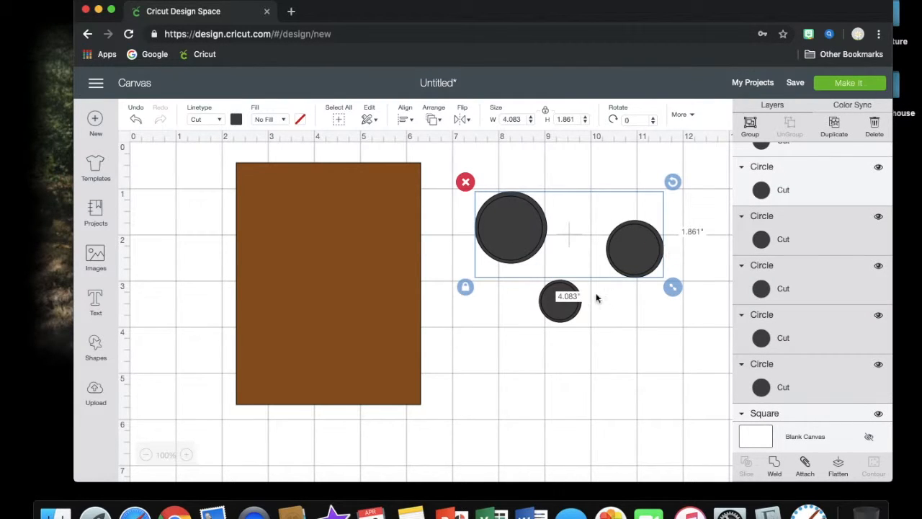
{"action": "left_click", "coordinate": [555, 292], "text": "shift"}
{"action": "left_click", "coordinate": [564, 321]}
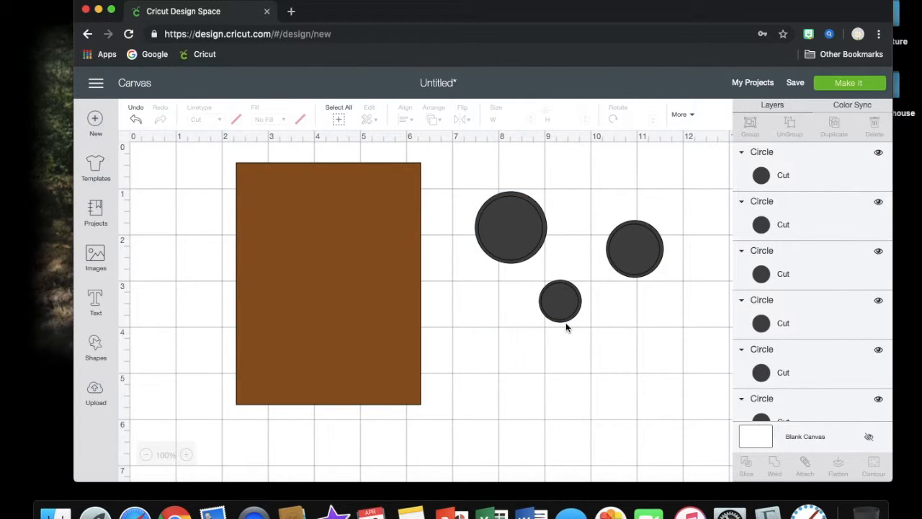
Select all the nested circles together and recolor them golden yellow
{"action": "left_click_drag", "start_coordinate": [465, 180], "coordinate": [696, 333]}
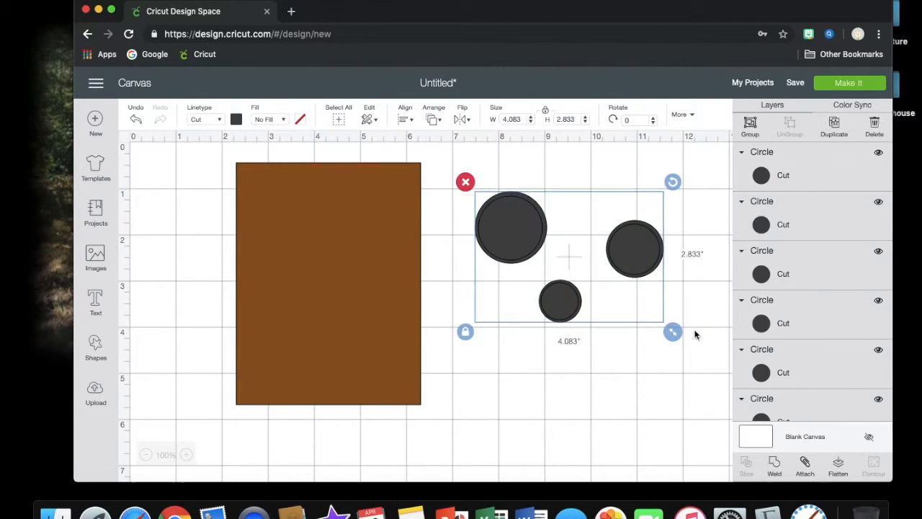
{"action": "left_click", "coordinate": [237, 120]}
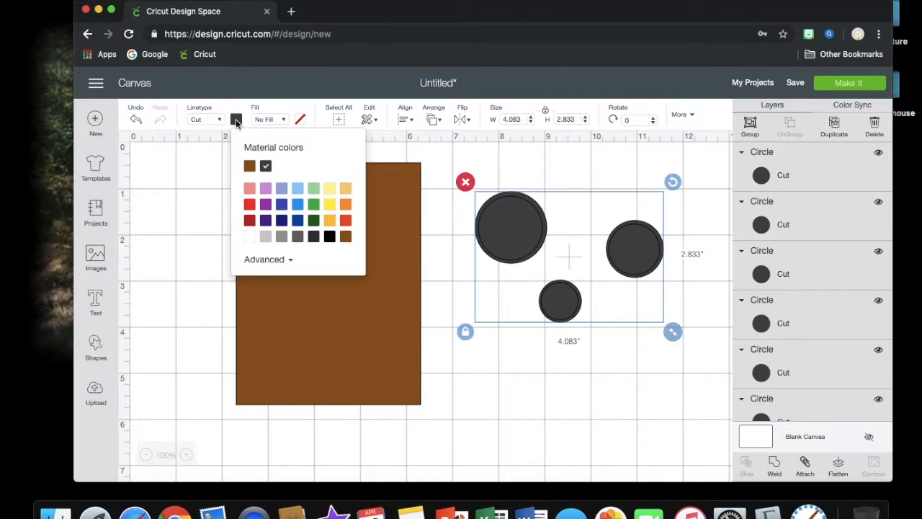
{"action": "left_click", "coordinate": [330, 221]}
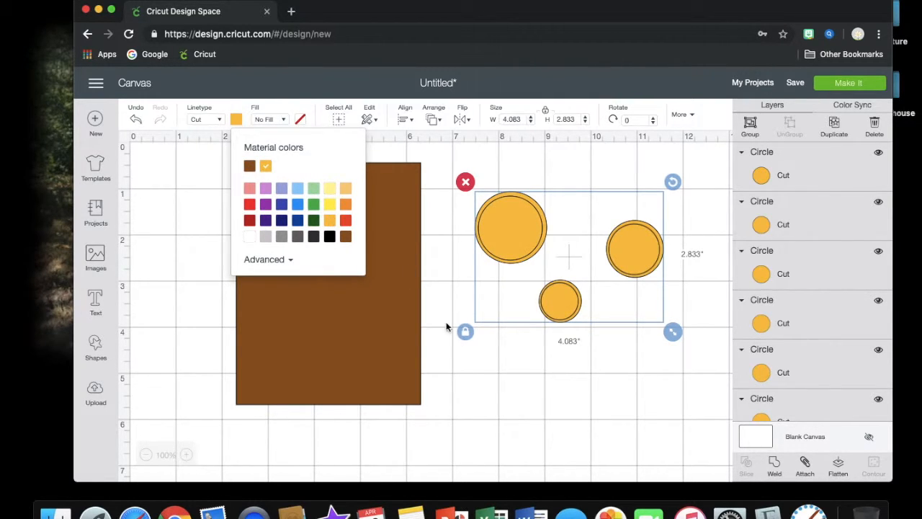
{"action": "left_click", "coordinate": [480, 373]}
Add a triangle and scale it down to about 0.703 by 0.628 inches
{"action": "left_click", "coordinate": [94, 350]}
{"action": "left_click", "coordinate": [146, 302]}
{"action": "left_click_drag", "start_coordinate": [443, 433], "coordinate": [325, 267]}
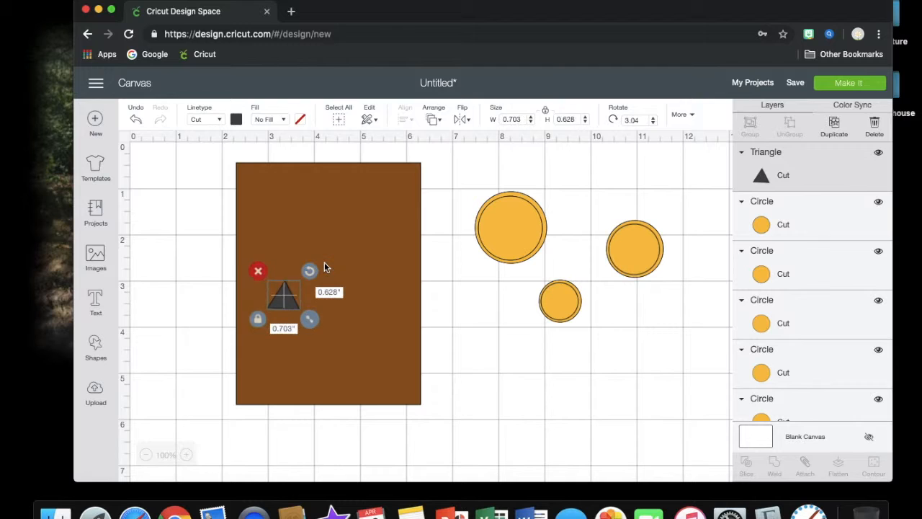
Place the triangle on the largest circle pair and add copies about 0.509 and 0.37 inches wide on the medium and small pairs
{"action": "left_click_drag", "start_coordinate": [288, 301], "coordinate": [675, 237]}
{"action": "left_click", "coordinate": [834, 126]}
{"action": "left_click", "coordinate": [834, 126]}
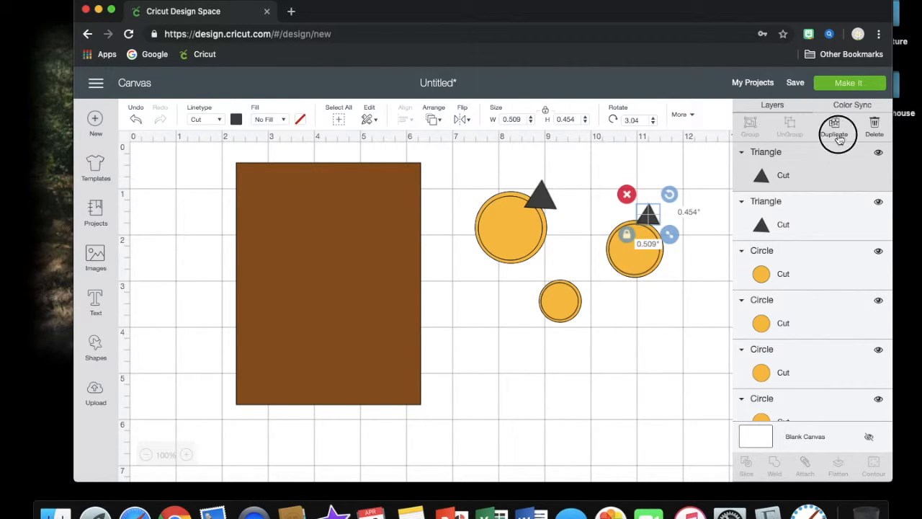
{"action": "left_click_drag", "start_coordinate": [675, 243], "coordinate": [595, 306]}
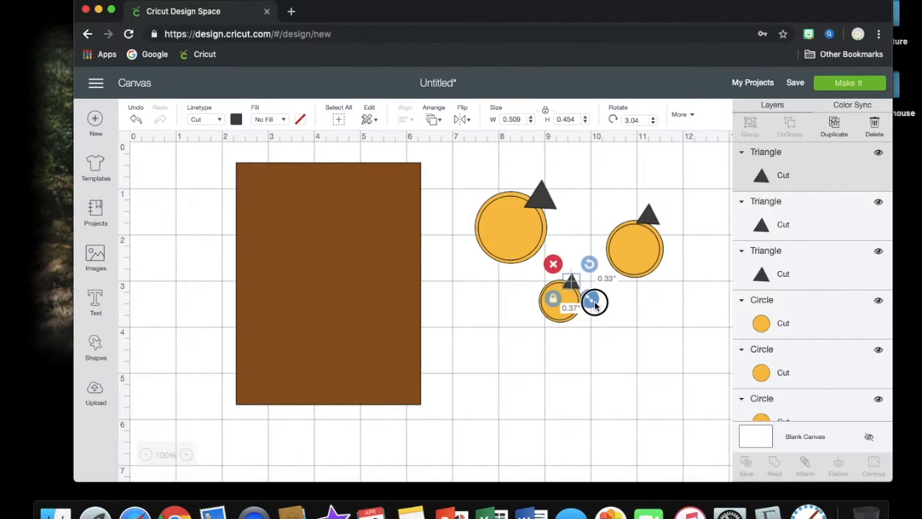
Select all three triangles and recolor them orange
{"action": "left_click", "coordinate": [546, 209], "text": "shift"}
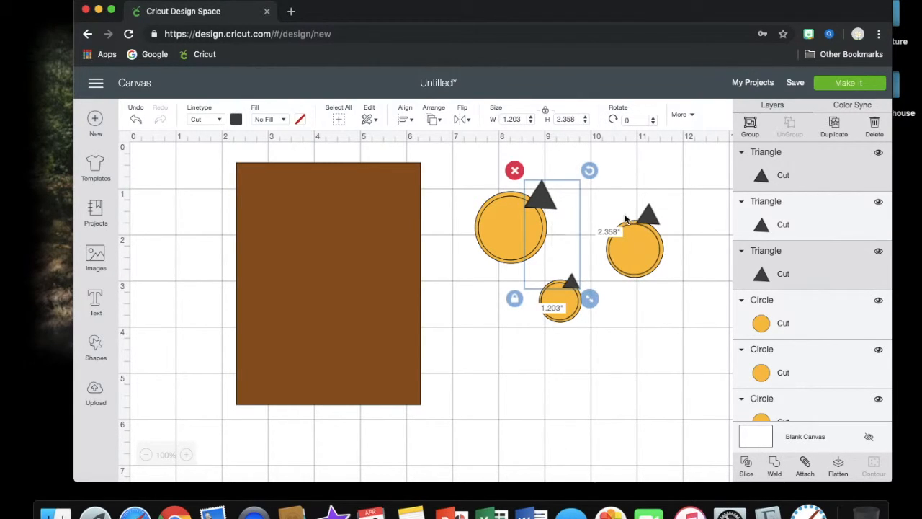
{"action": "left_click", "coordinate": [650, 213], "text": "shift"}
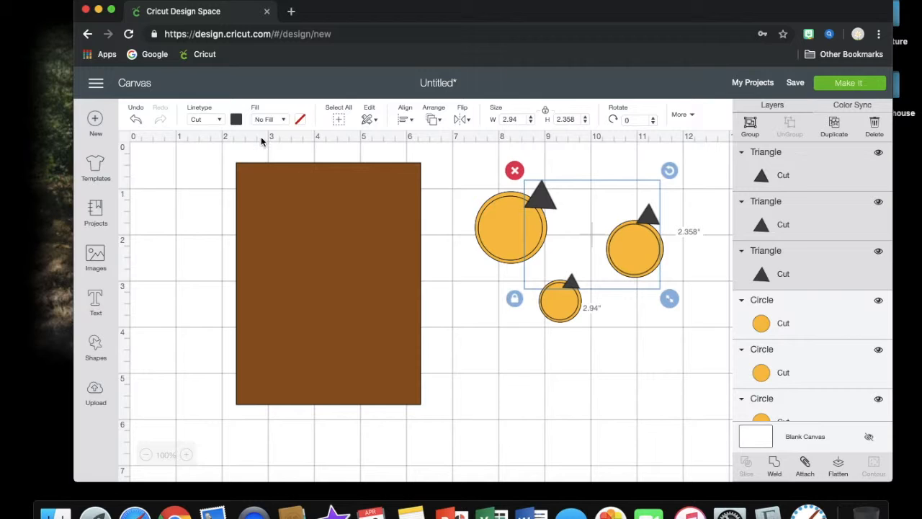
{"action": "left_click", "coordinate": [236, 120]}
{"action": "left_click", "coordinate": [261, 187]}
{"action": "left_click", "coordinate": [164, 259]}
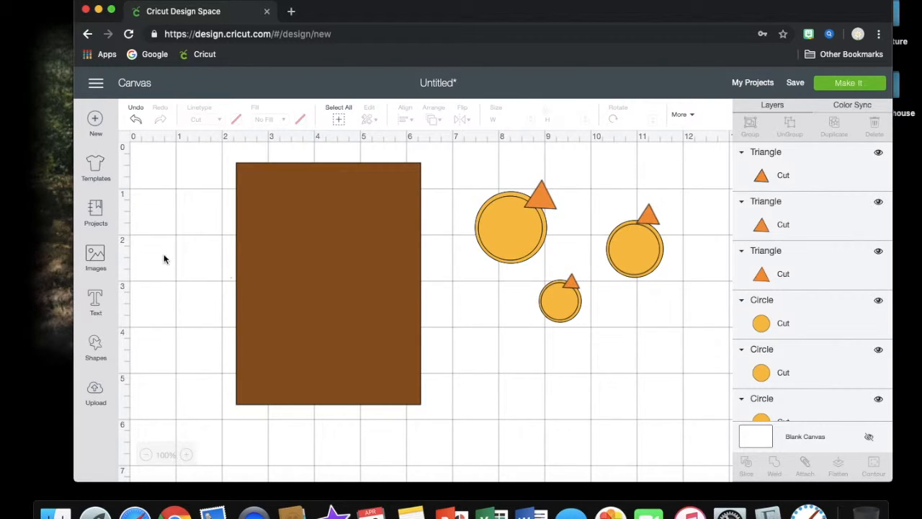
Rotate the largest triangle against its circle pair's upper edge and bring that pair's inner circle to the front
{"action": "left_click", "coordinate": [542, 198]}
{"action": "left_click_drag", "start_coordinate": [566, 171], "coordinate": [535, 162]}
{"action": "left_click_drag", "start_coordinate": [543, 191], "coordinate": [540, 204]}
{"action": "left_click", "coordinate": [508, 229]}
{"action": "left_click", "coordinate": [433, 119]}
{"action": "left_click", "coordinate": [447, 207]}
Rotate the medium triangle onto the opposite side of its circle pair and bring that pair's inner circle to the front
{"action": "left_click", "coordinate": [649, 216]}
{"action": "left_click_drag", "start_coordinate": [669, 194], "coordinate": [610, 230]}
{"action": "left_click", "coordinate": [638, 246]}
{"action": "left_click", "coordinate": [433, 119]}
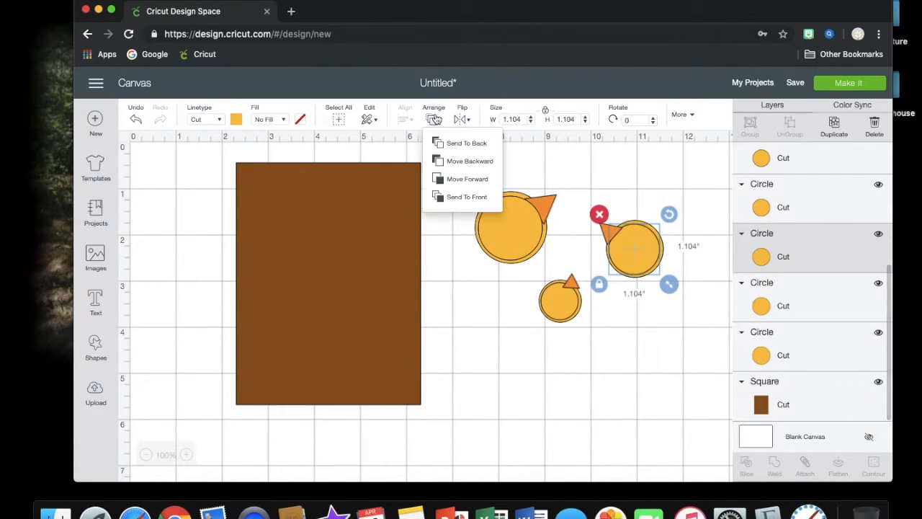
{"action": "left_click", "coordinate": [472, 197]}
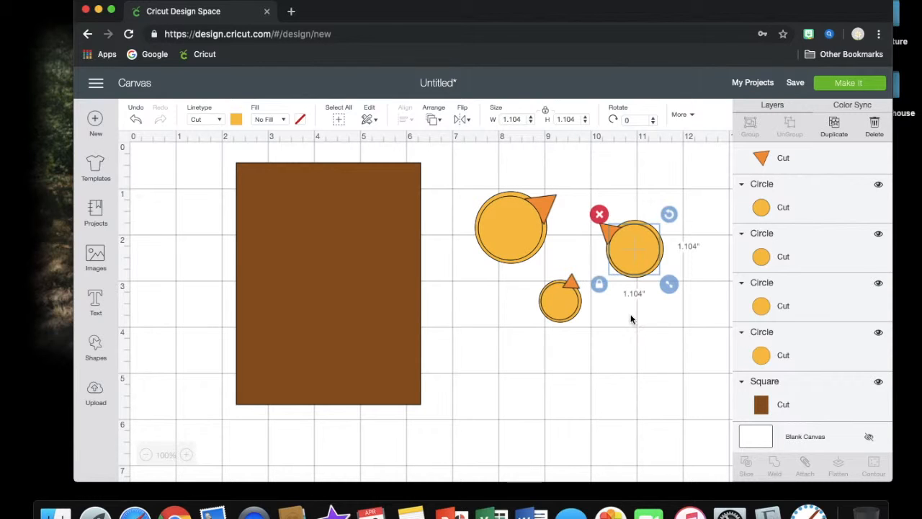
Rotate the smallest triangle to about 46.79° against its circle pair and bring that pair's inner circle to the front
{"action": "left_click", "coordinate": [572, 282]}
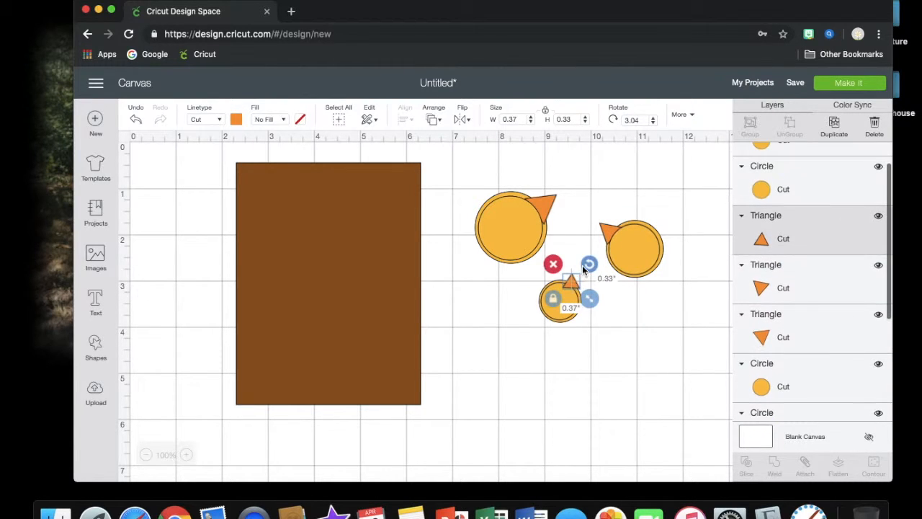
{"action": "left_click_drag", "start_coordinate": [592, 275], "coordinate": [574, 289]}
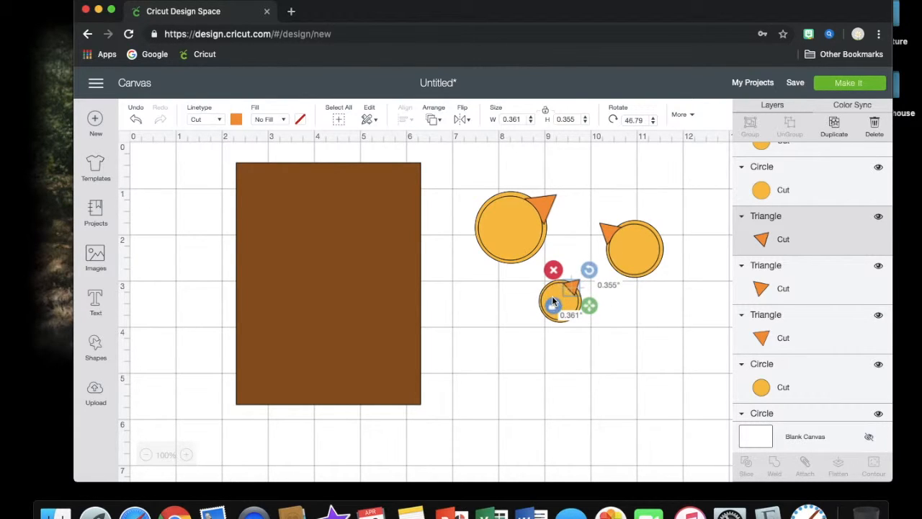
{"action": "left_click", "coordinate": [553, 295]}
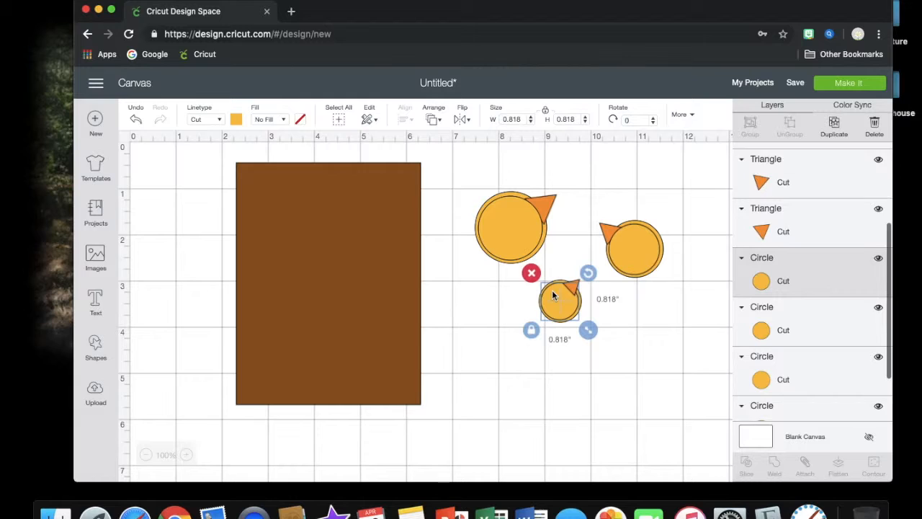
{"action": "left_click", "coordinate": [435, 121]}
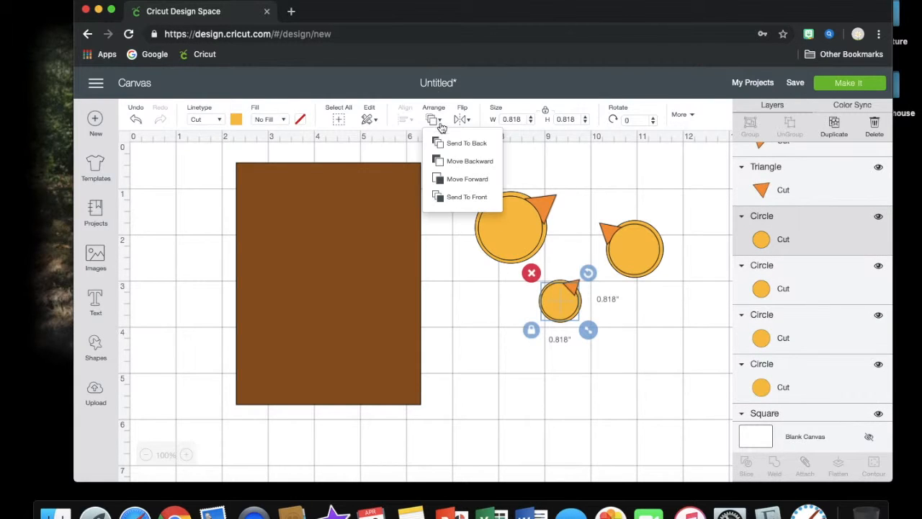
{"action": "left_click", "coordinate": [468, 197]}
{"action": "left_click", "coordinate": [561, 290]}
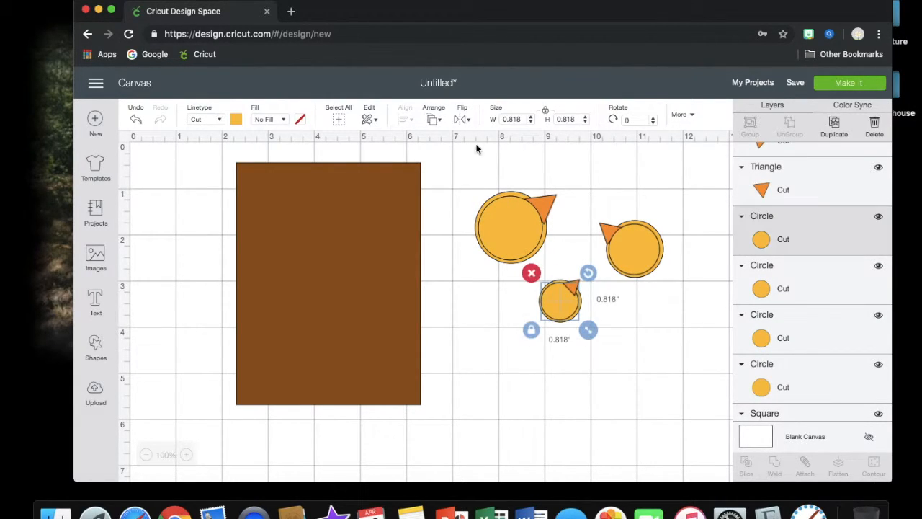
{"action": "left_click", "coordinate": [438, 121]}
{"action": "left_click", "coordinate": [468, 197]}
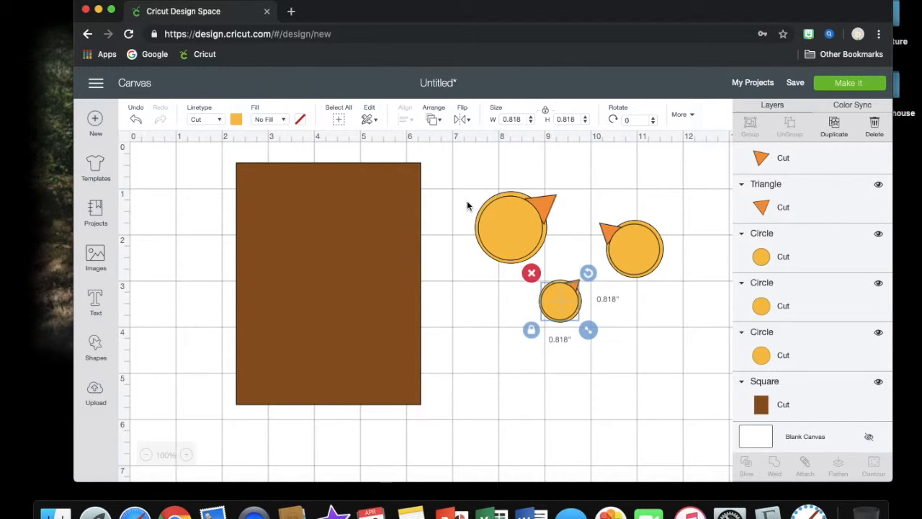
Move the three circle pairs with their triangles onto the brown panel, spreading them over its upper and middle area
{"action": "left_click", "coordinate": [605, 232]}
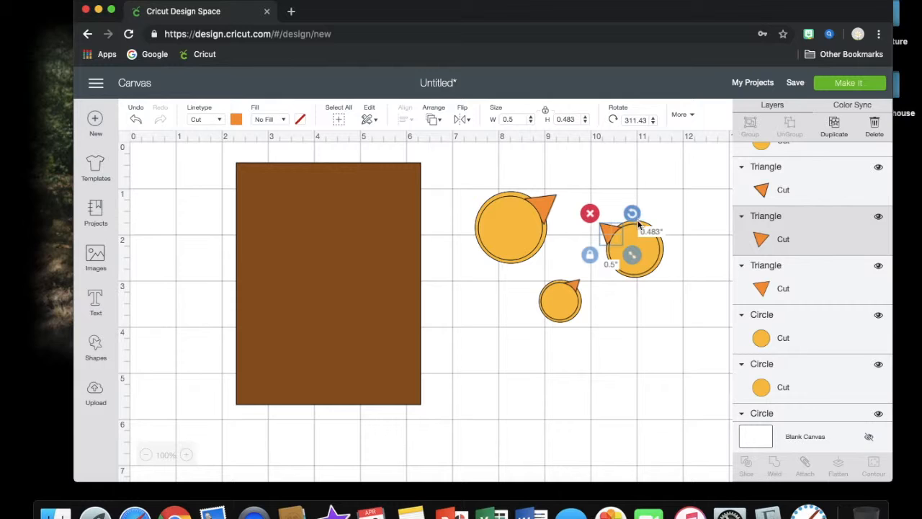
{"action": "left_click", "coordinate": [655, 239]}
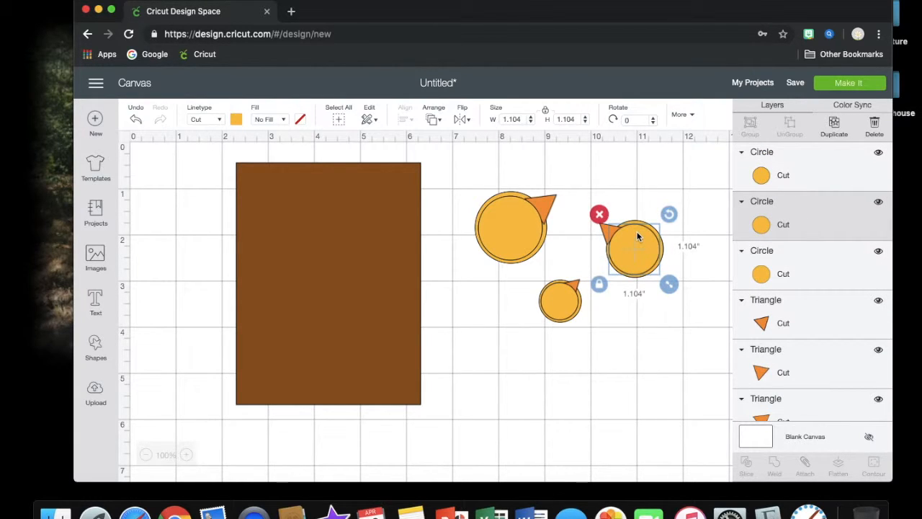
{"action": "left_click", "coordinate": [640, 304]}
{"action": "left_click", "coordinate": [480, 175]}
{"action": "left_click_drag", "start_coordinate": [481, 175], "coordinate": [571, 268]}
{"action": "left_click_drag", "start_coordinate": [523, 228], "coordinate": [295, 239]}
{"action": "left_click_drag", "start_coordinate": [576, 192], "coordinate": [376, 266]}
{"action": "left_click_drag", "start_coordinate": [527, 264], "coordinate": [327, 317]}
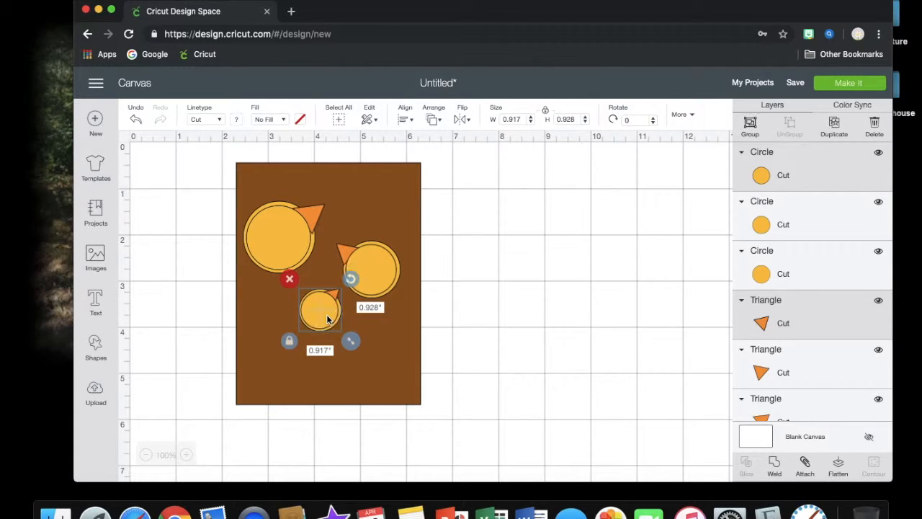
{"action": "left_click", "coordinate": [469, 314]}
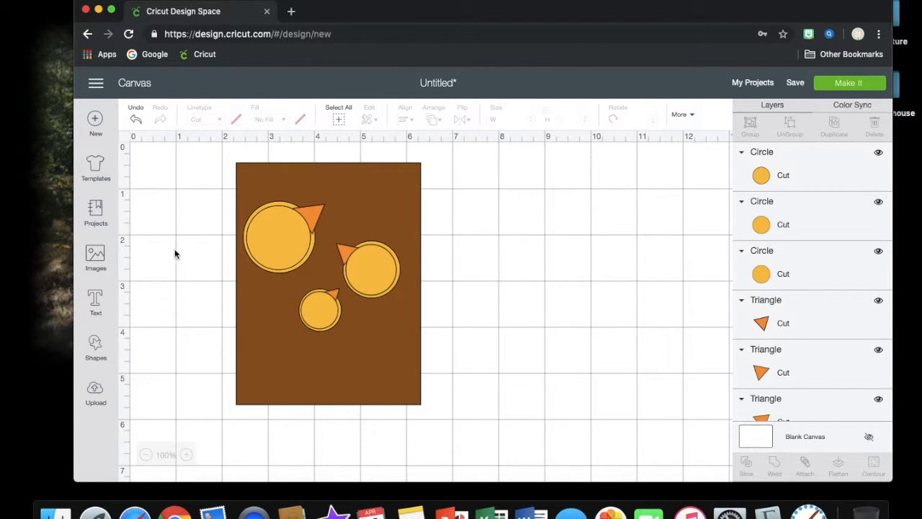
Add a circle beside the brown panel and reshape it into an upright oval about 0.861 by 1.458 inches
{"action": "left_click", "coordinate": [99, 338]}
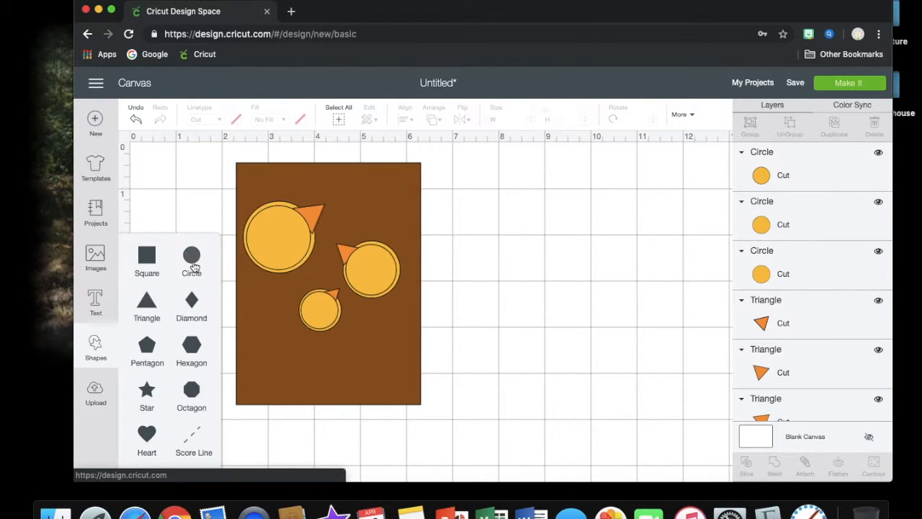
{"action": "left_click", "coordinate": [193, 261]}
{"action": "left_click_drag", "start_coordinate": [373, 353], "coordinate": [619, 227]}
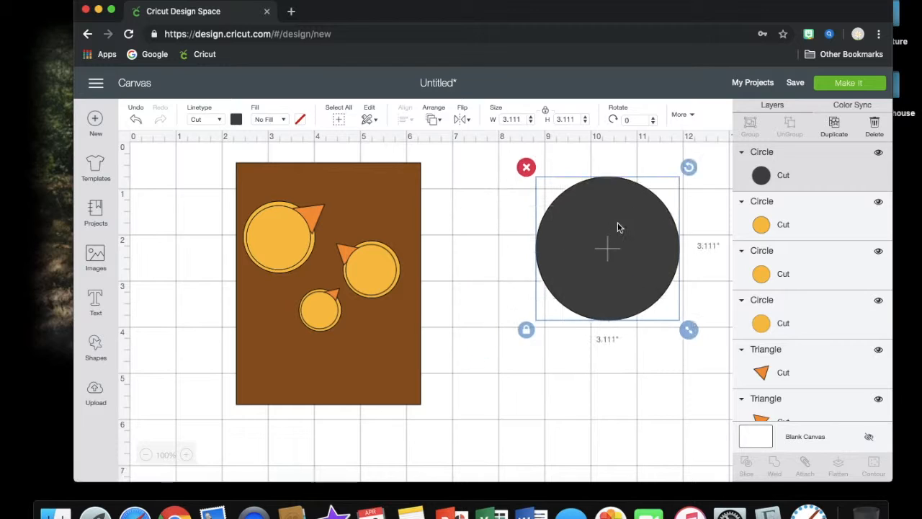
{"action": "left_click_drag", "start_coordinate": [687, 323], "coordinate": [587, 245]}
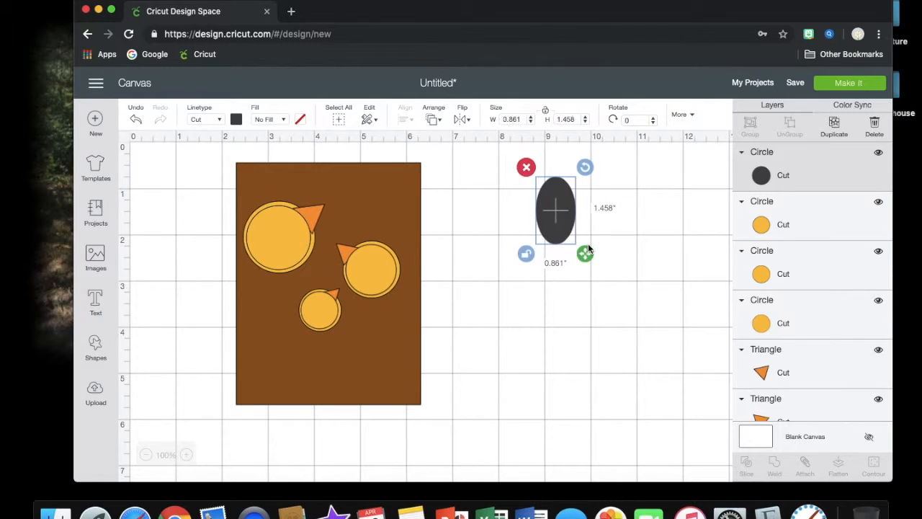
{"action": "left_click", "coordinate": [564, 324]}
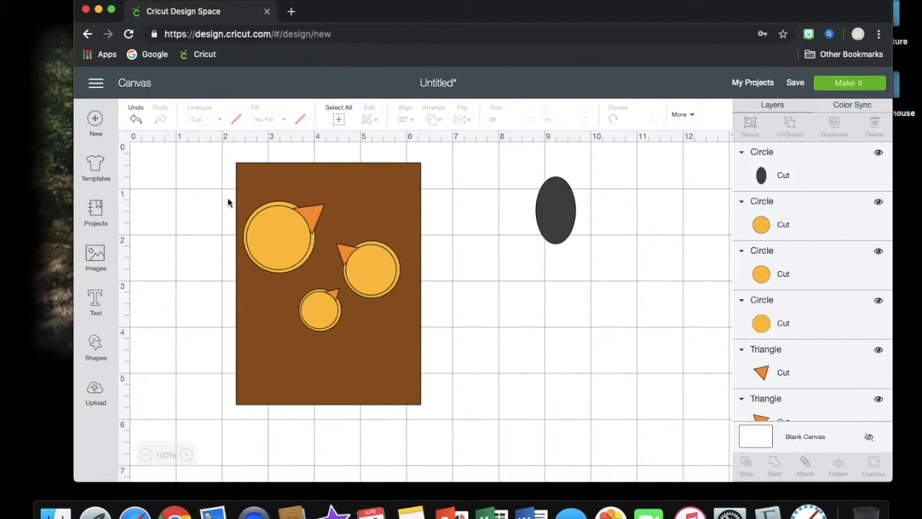
Search the image library for "teardrop"
{"action": "left_click", "coordinate": [108, 250]}
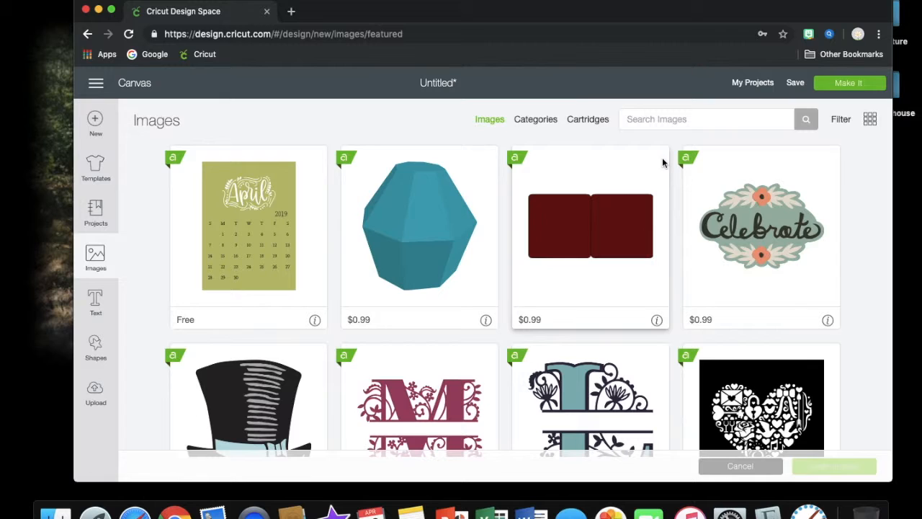
{"action": "left_click", "coordinate": [658, 119]}
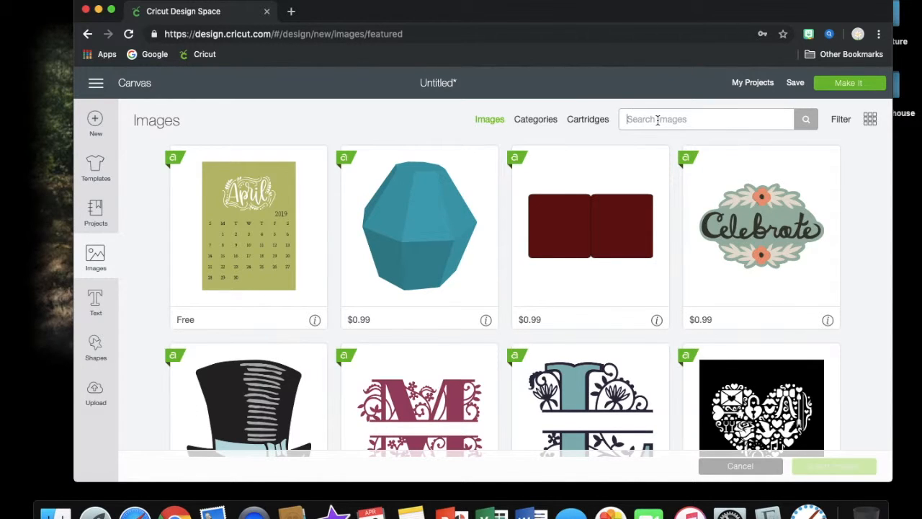
{"action": "type", "text": "teardrop"}
{"action": "left_click", "coordinate": [807, 120]}
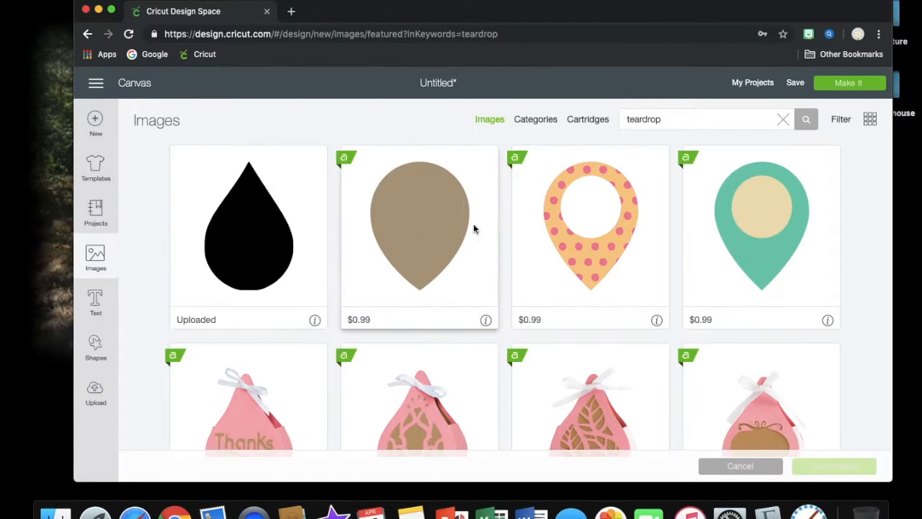
Browse the teardrop images and insert the purchased green outlined Teardrop into the design
{"action": "scroll", "coordinate": [678, 274], "scroll_direction": "down", "scroll_amount": 5}
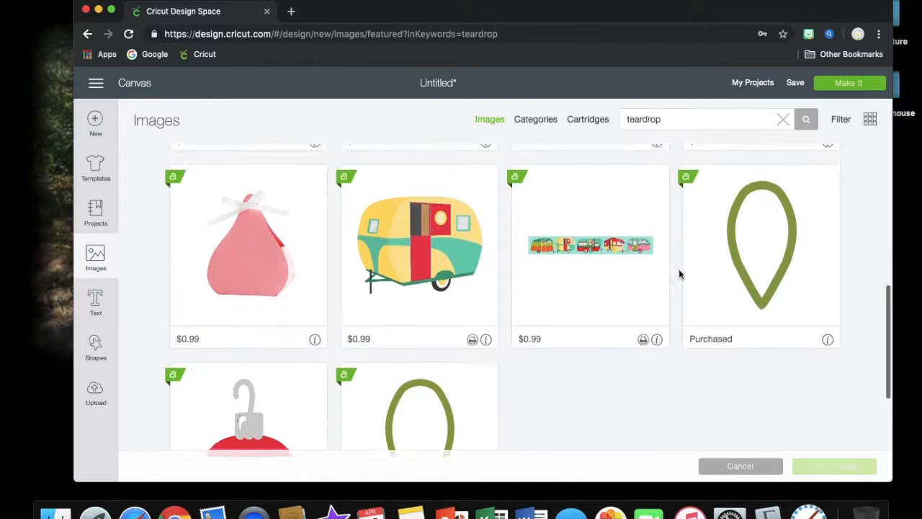
{"action": "scroll", "coordinate": [679, 274], "scroll_direction": "down", "scroll_amount": 1}
{"action": "scroll", "coordinate": [678, 274], "scroll_direction": "up", "scroll_amount": 4}
{"action": "scroll", "coordinate": [679, 274], "scroll_direction": "down", "scroll_amount": 2}
{"action": "scroll", "coordinate": [678, 274], "scroll_direction": "down", "scroll_amount": 5}
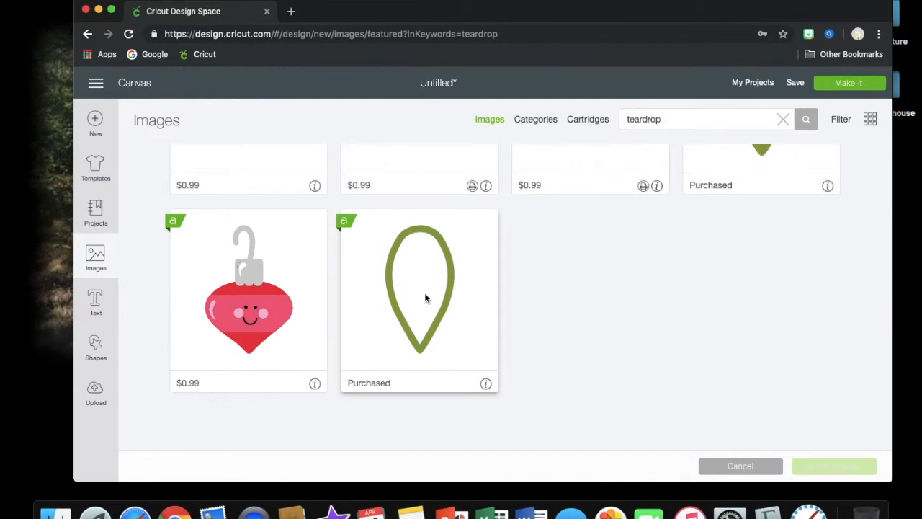
{"action": "scroll", "coordinate": [562, 312], "scroll_direction": "up", "scroll_amount": 4}
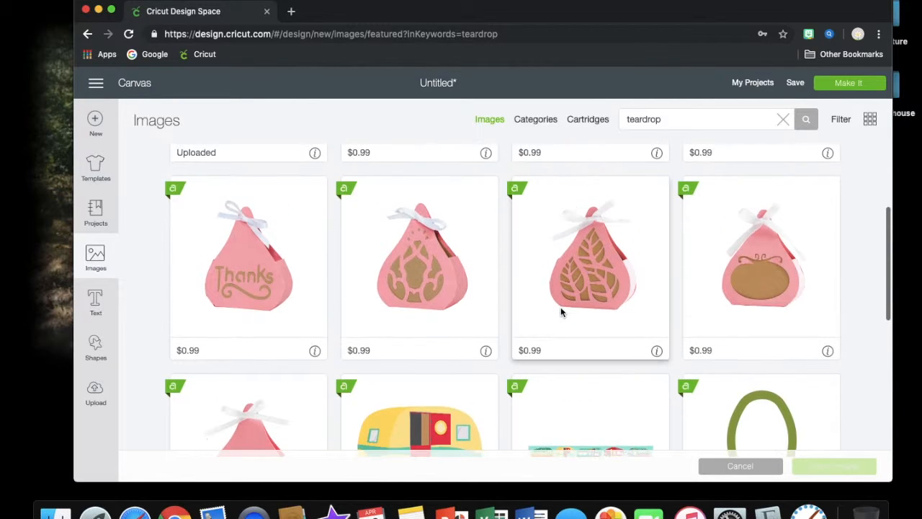
{"action": "scroll", "coordinate": [560, 311], "scroll_direction": "down", "scroll_amount": 5}
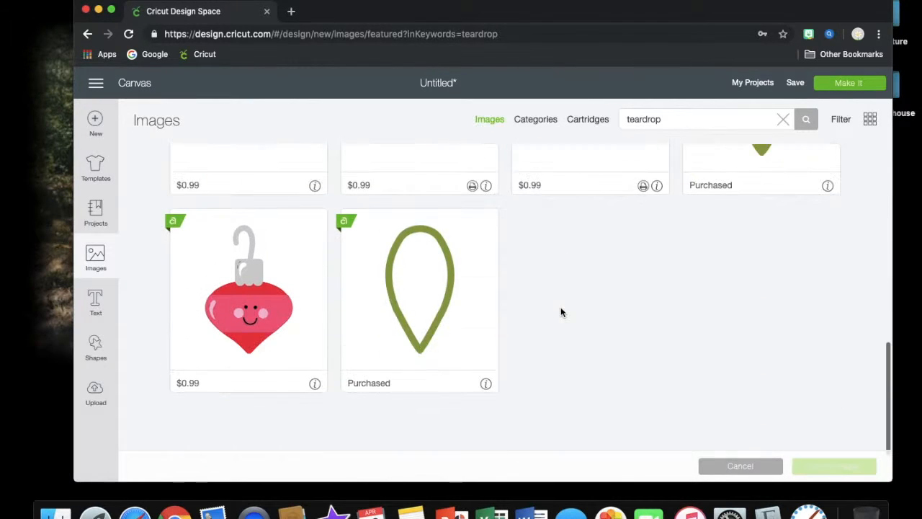
{"action": "scroll", "coordinate": [594, 281], "scroll_direction": "up", "scroll_amount": 10}
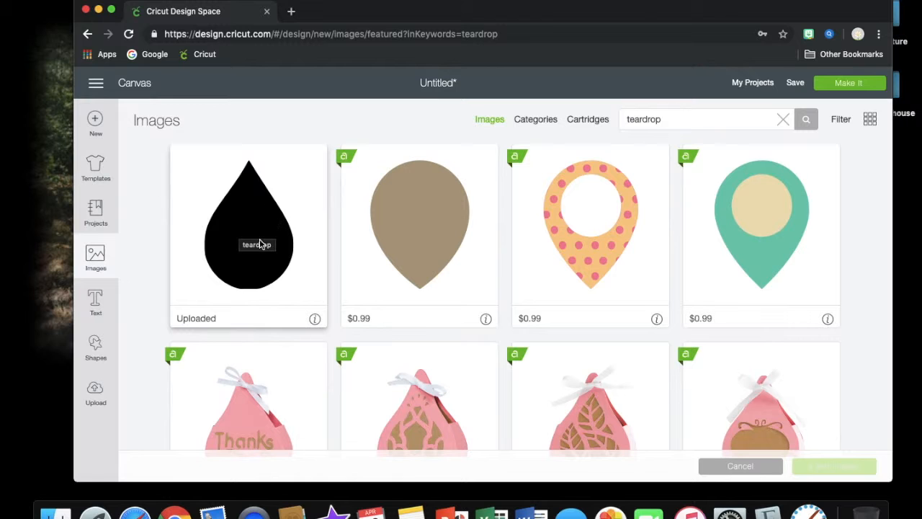
{"action": "scroll", "coordinate": [733, 250], "scroll_direction": "down", "scroll_amount": 5}
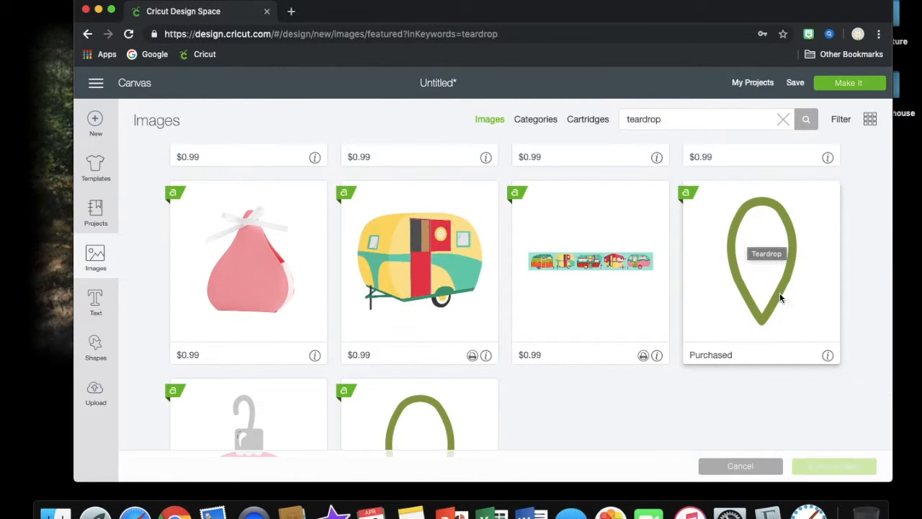
{"action": "left_click", "coordinate": [774, 237]}
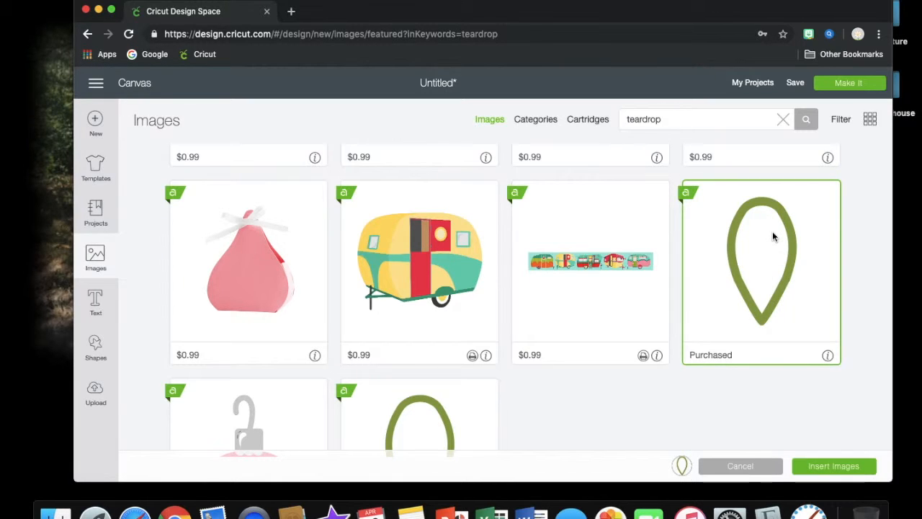
{"action": "left_click", "coordinate": [838, 466]}
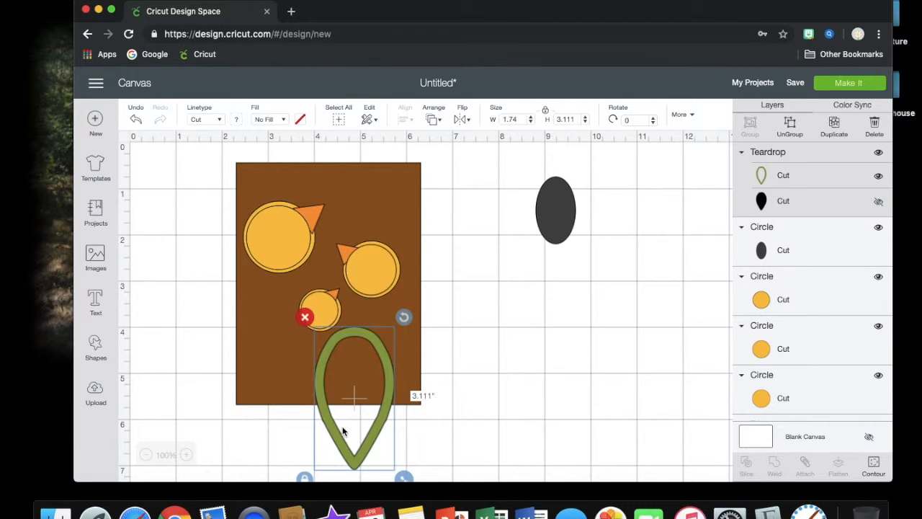
Move the teardrop off the panel, show its hidden black layer and remove the green outline so only the solid shape is kept
{"action": "left_click_drag", "start_coordinate": [342, 432], "coordinate": [519, 378]}
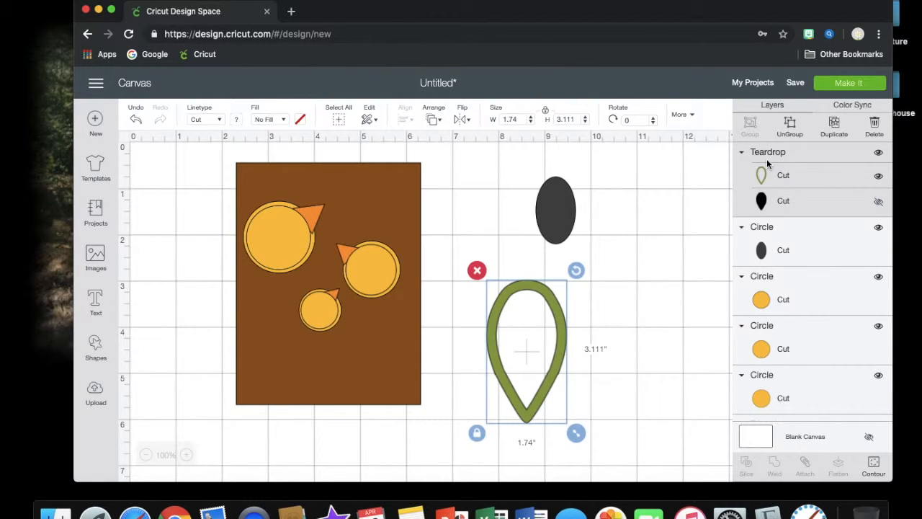
{"action": "left_click", "coordinate": [879, 208]}
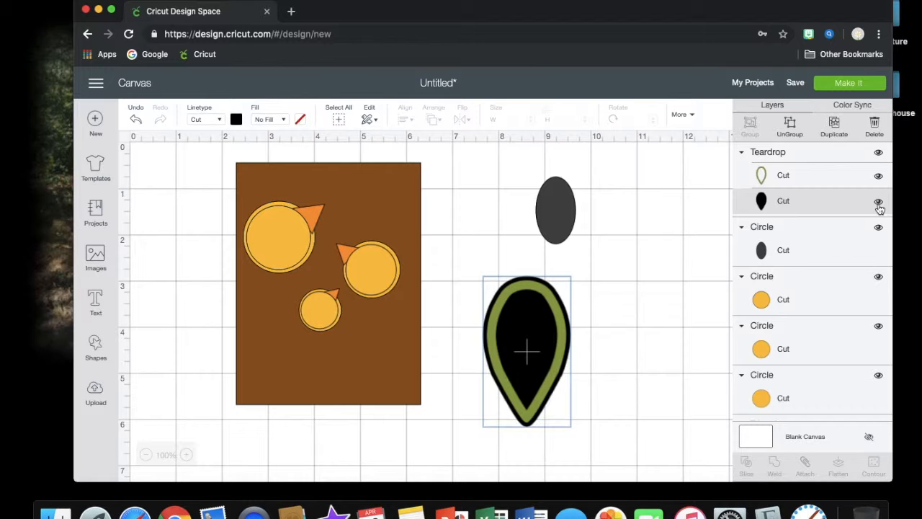
{"action": "left_click_drag", "start_coordinate": [564, 322], "coordinate": [676, 338]}
{"action": "left_click", "coordinate": [785, 132]}
{"action": "left_click", "coordinate": [595, 288]}
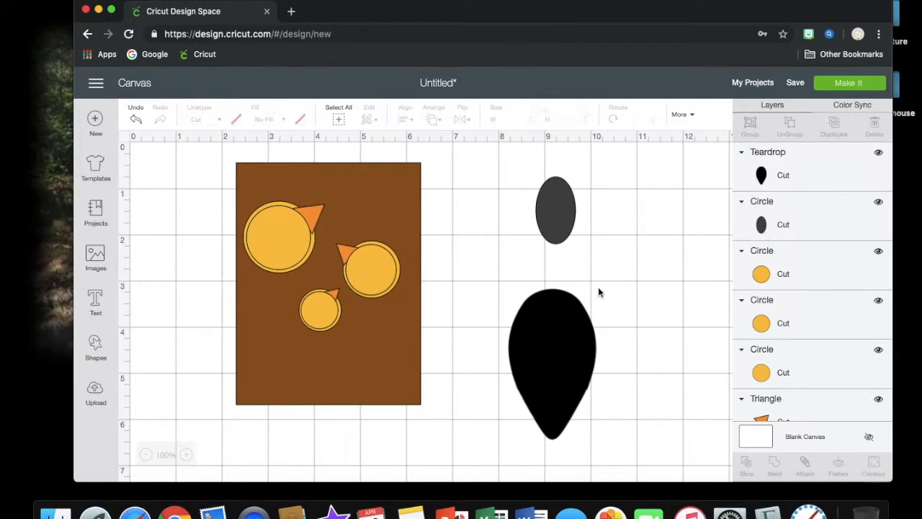
Shrink the black teardrop, rotate it to about 101.56° and place it on the largest yellow circle, about 1.084 inches wide
{"action": "left_click", "coordinate": [542, 371]}
{"action": "left_click_drag", "start_coordinate": [574, 360], "coordinate": [665, 259]}
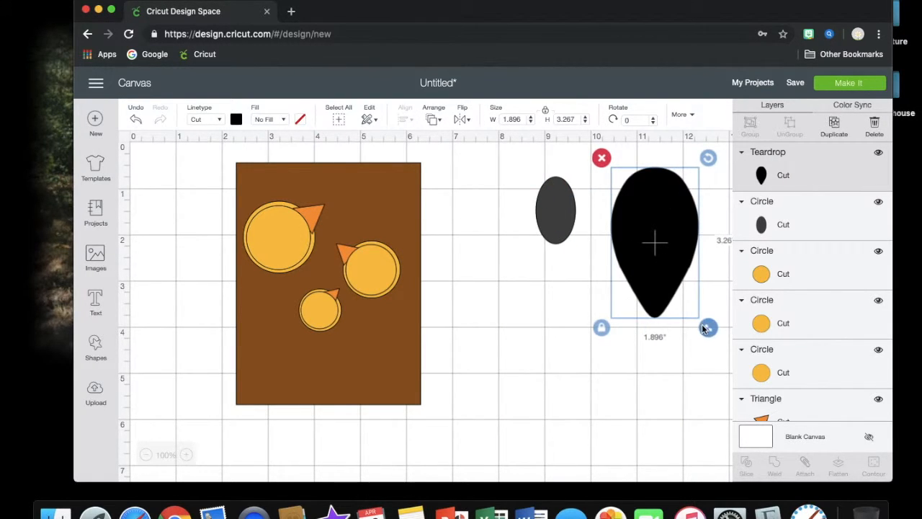
{"action": "left_click_drag", "start_coordinate": [710, 329], "coordinate": [651, 225]}
{"action": "left_click_drag", "start_coordinate": [652, 158], "coordinate": [669, 229]}
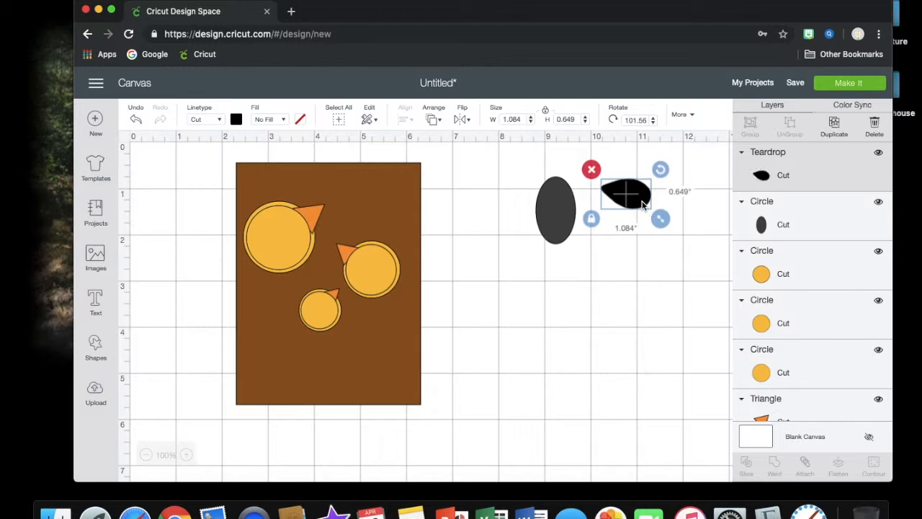
{"action": "left_click_drag", "start_coordinate": [640, 196], "coordinate": [289, 244]}
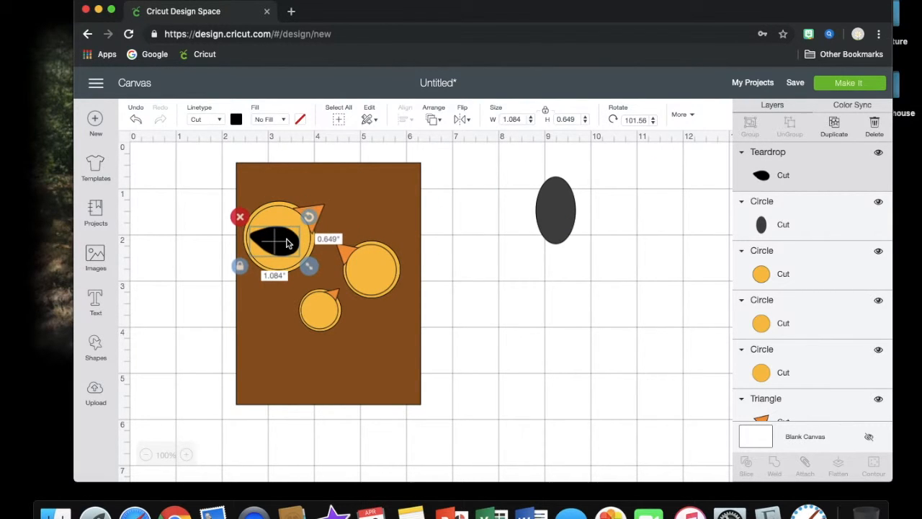
Duplicate the teardrop onto the medium circle, flip it horizontally and shrink it to about 0.848 by 0.507 inches
{"action": "left_click", "coordinate": [833, 129]}
{"action": "left_click_drag", "start_coordinate": [297, 267], "coordinate": [369, 273]}
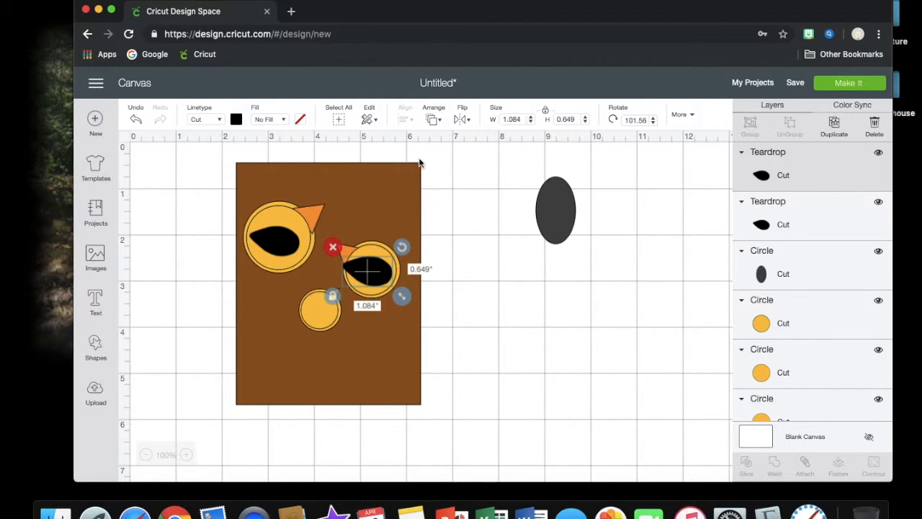
{"action": "left_click", "coordinate": [461, 118]}
{"action": "left_click", "coordinate": [487, 144]}
{"action": "left_click_drag", "start_coordinate": [401, 297], "coordinate": [394, 298]}
{"action": "left_click_drag", "start_coordinate": [363, 272], "coordinate": [373, 273]}
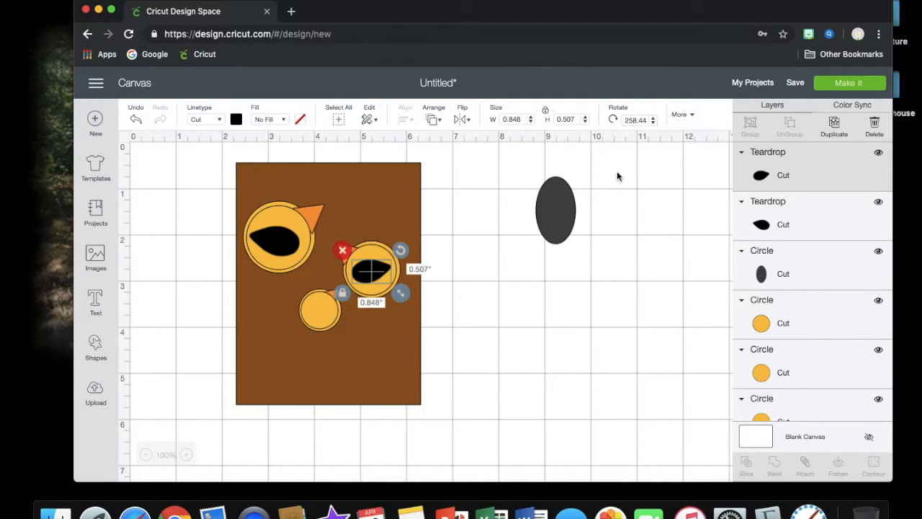
Duplicate the medium teardrop and fit the copy on the smallest circle at about 0.528 by 0.316 inches
{"action": "left_click", "coordinate": [836, 128]}
{"action": "left_click_drag", "start_coordinate": [389, 294], "coordinate": [316, 311]}
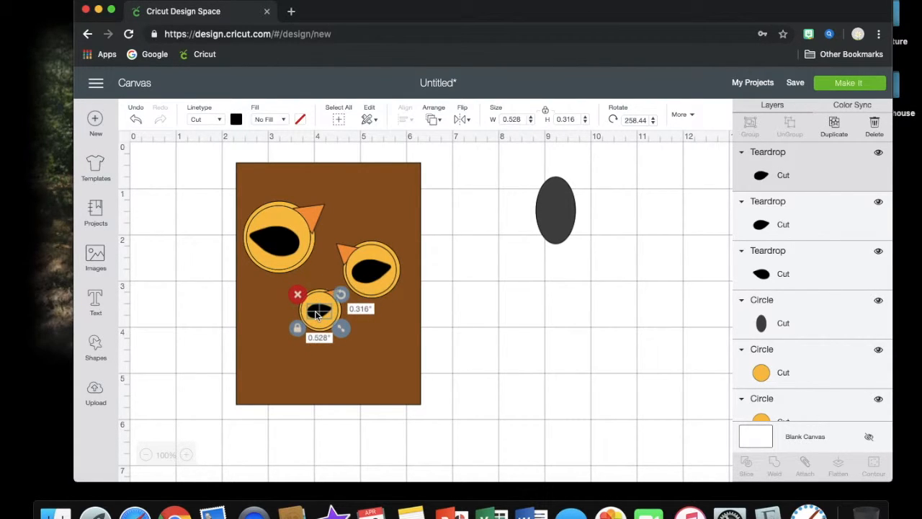
Select the three black teardrop wings together and recolor them the same yellow-orange as the circles
{"action": "left_click", "coordinate": [276, 243], "text": "shift"}
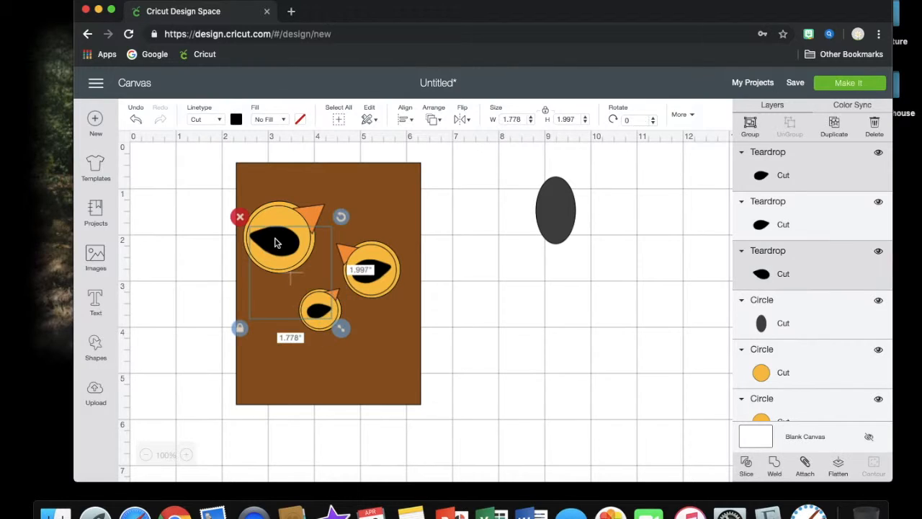
{"action": "left_click", "coordinate": [368, 273], "text": "shift"}
{"action": "left_click", "coordinate": [237, 120]}
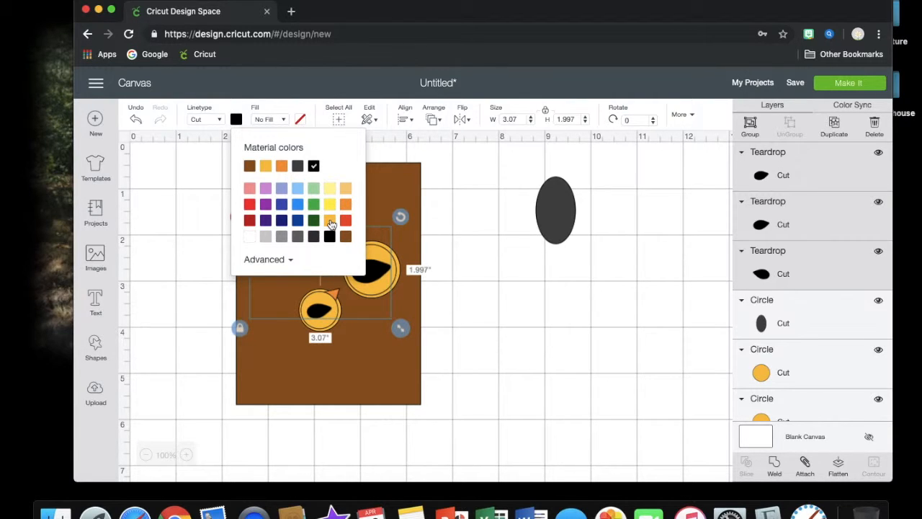
{"action": "left_click", "coordinate": [330, 224]}
{"action": "left_click", "coordinate": [485, 348]}
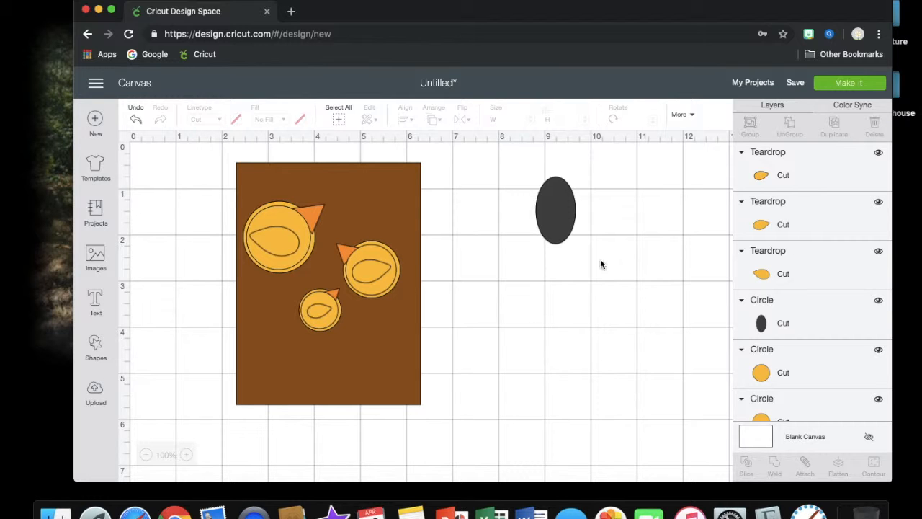
Move the dark gray oval onto the brown panel's lower right corner and shrink it to about 0.615 by 1.042 inches
{"action": "left_click_drag", "start_coordinate": [545, 216], "coordinate": [384, 374]}
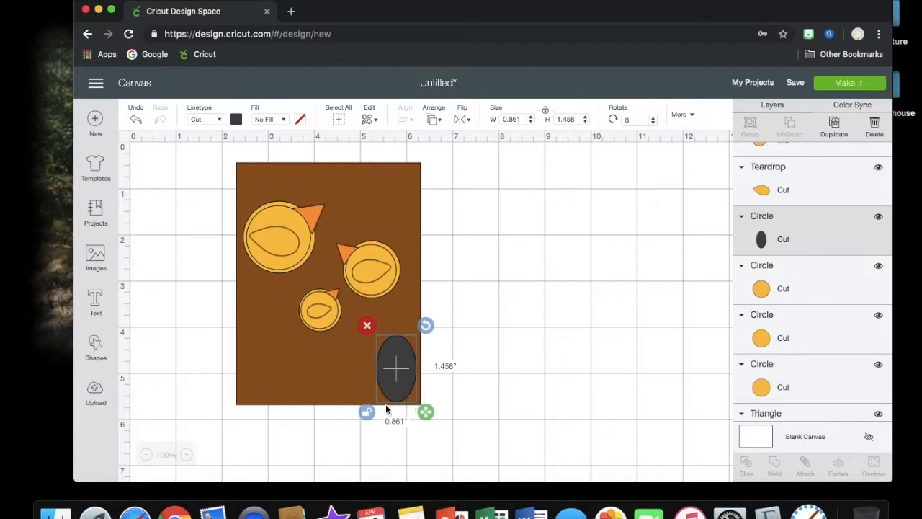
{"action": "left_click_drag", "start_coordinate": [425, 411], "coordinate": [406, 390]}
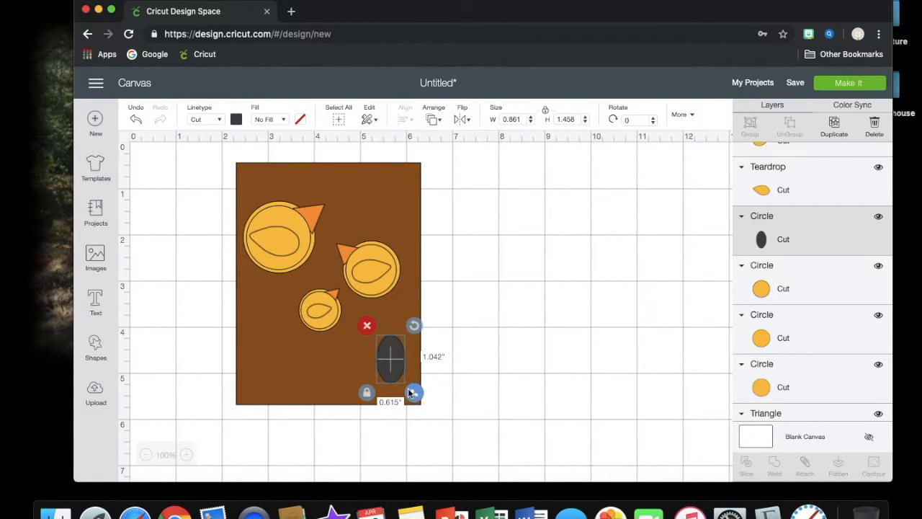
Search the image library for "egg" and look through the results
{"action": "left_click", "coordinate": [95, 257]}
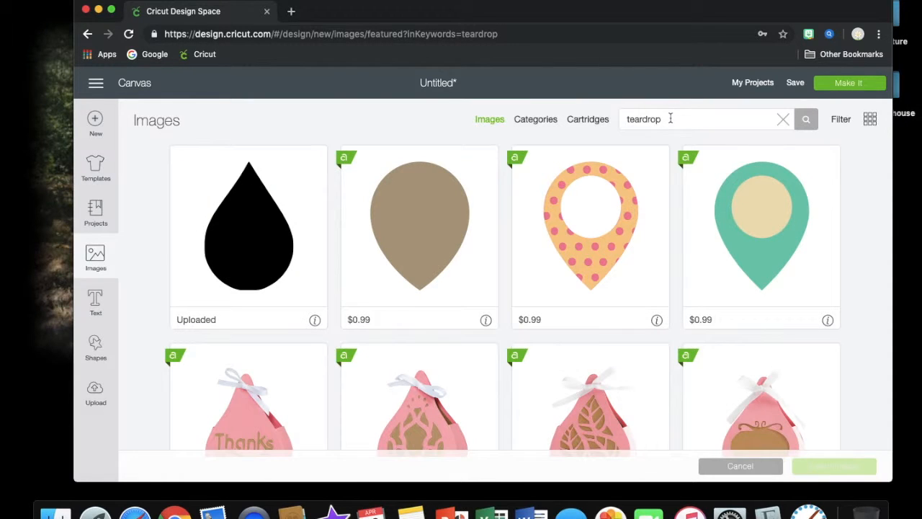
{"action": "double_click", "coordinate": [632, 117]}
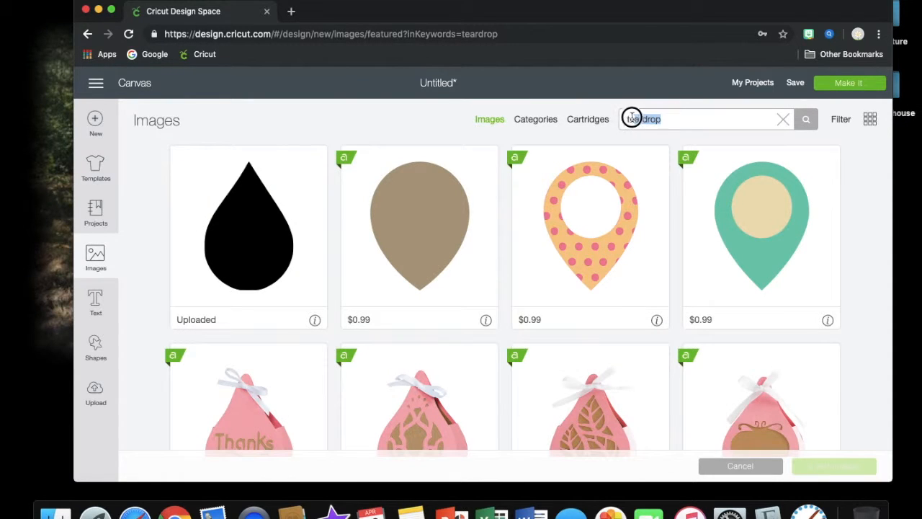
{"action": "type", "text": "e"}
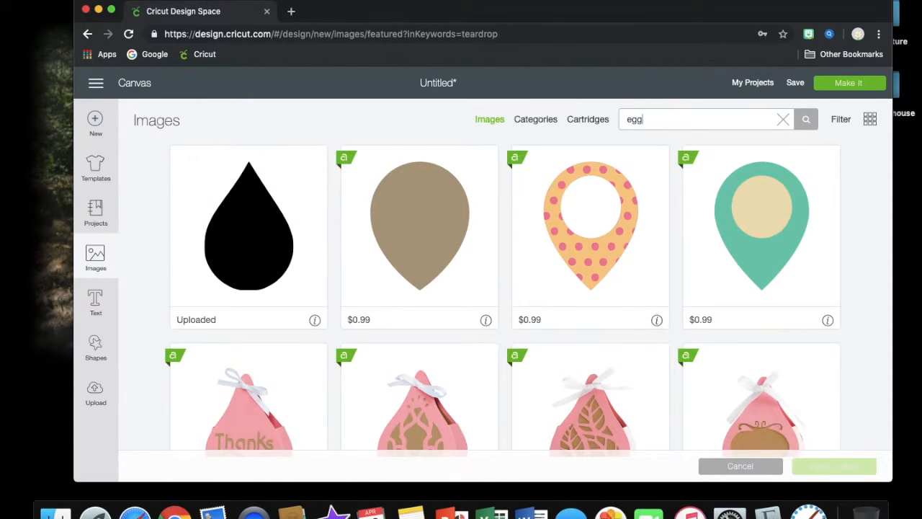
{"action": "type", "text": "gg"}
{"action": "key", "text": "Return"}
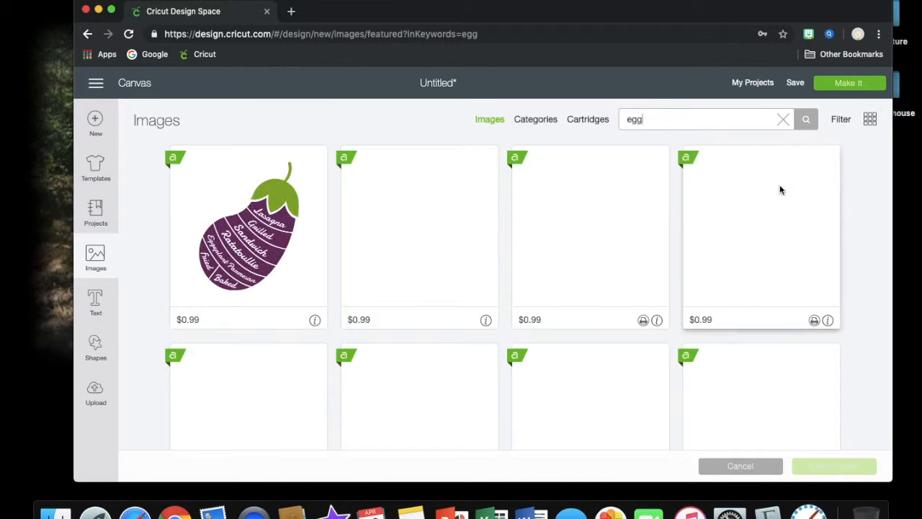
{"action": "scroll", "coordinate": [533, 358], "scroll_direction": "down", "scroll_amount": 4}
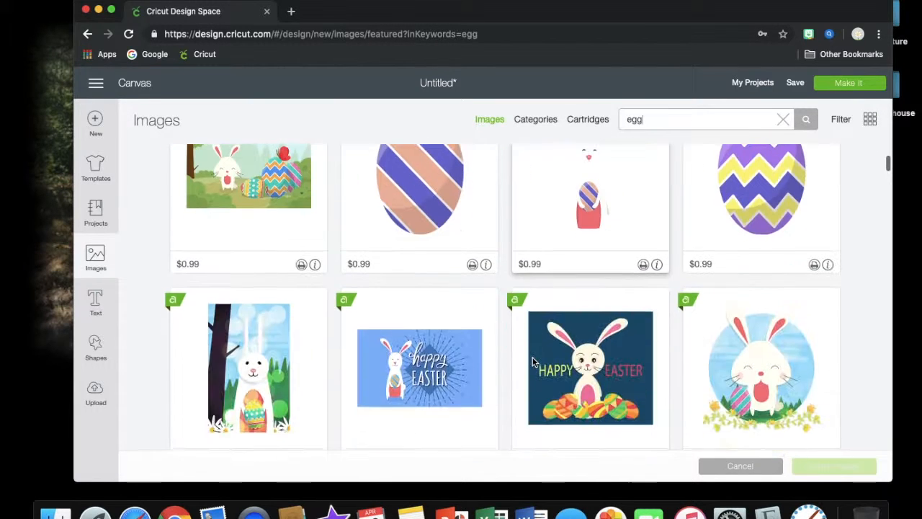
{"action": "scroll", "coordinate": [534, 331], "scroll_direction": "up", "scroll_amount": 3}
Filter the egg images by ownership to My Images, Uploaded, Free and Purchased
{"action": "left_click", "coordinate": [841, 119]}
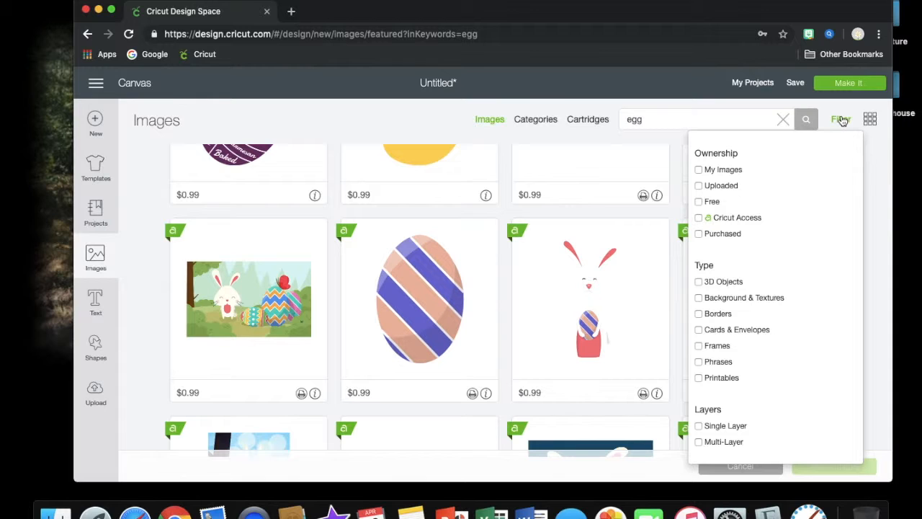
{"action": "left_click", "coordinate": [698, 202]}
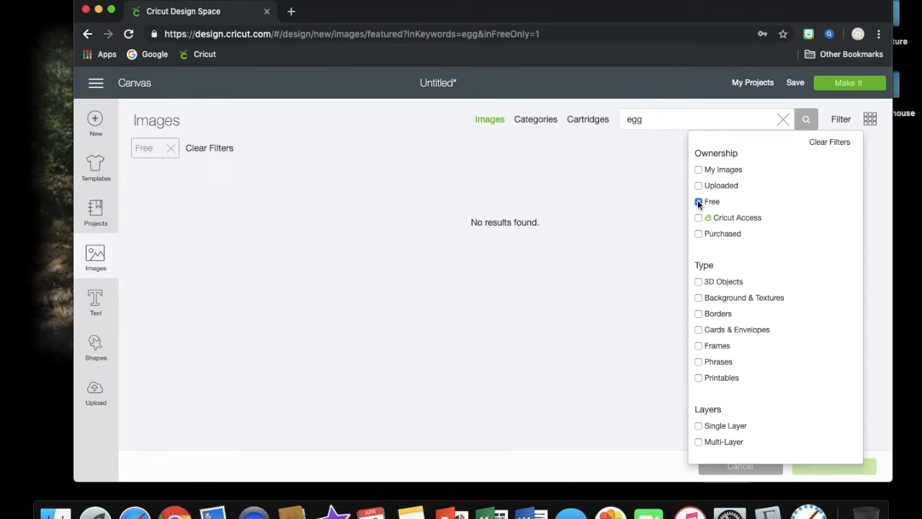
{"action": "left_click", "coordinate": [699, 170]}
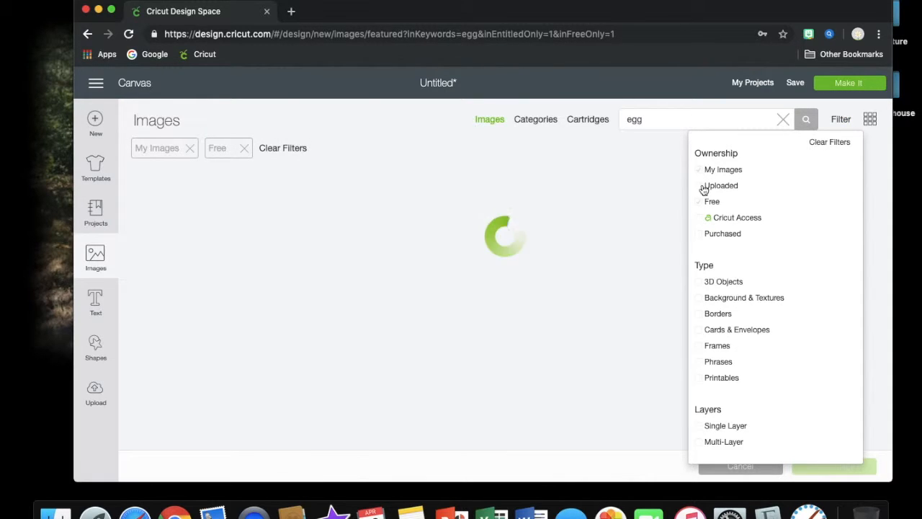
{"action": "left_click", "coordinate": [703, 188]}
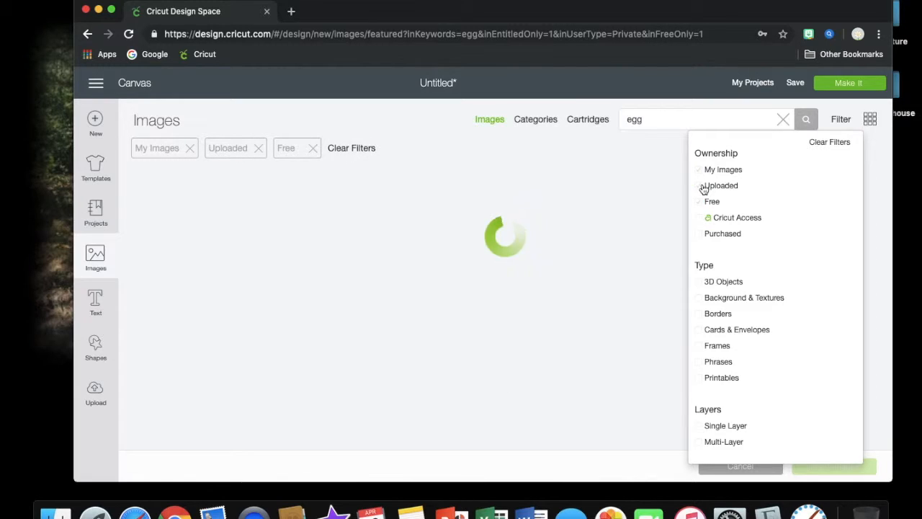
{"action": "left_click", "coordinate": [699, 235]}
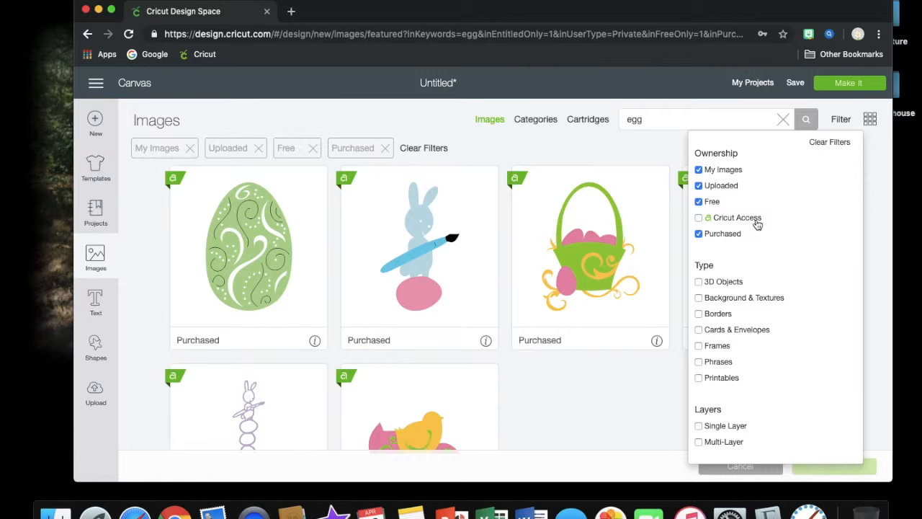
Browse the filtered egg images and insert the green Easter egg with the swirl pattern onto the canvas
{"action": "left_click", "coordinate": [567, 400]}
{"action": "scroll", "coordinate": [567, 400], "scroll_direction": "down", "scroll_amount": 4}
{"action": "scroll", "coordinate": [566, 400], "scroll_direction": "up", "scroll_amount": 4}
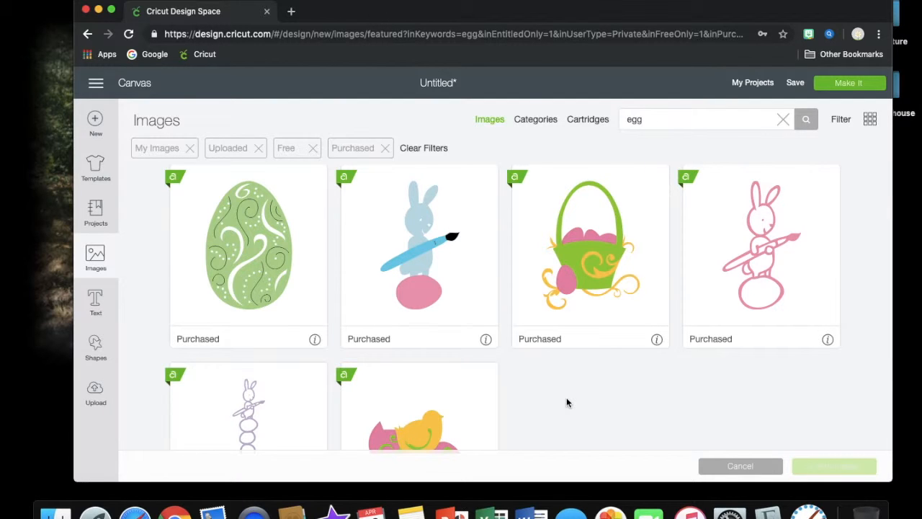
{"action": "scroll", "coordinate": [567, 400], "scroll_direction": "down", "scroll_amount": 3}
{"action": "scroll", "coordinate": [567, 402], "scroll_direction": "up", "scroll_amount": 1}
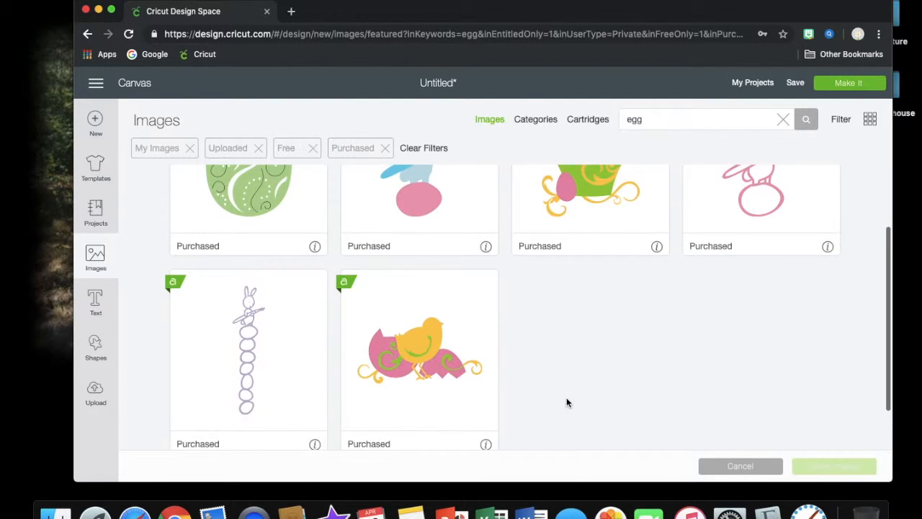
{"action": "scroll", "coordinate": [566, 402], "scroll_direction": "down", "scroll_amount": 2}
{"action": "scroll", "coordinate": [566, 402], "scroll_direction": "up", "scroll_amount": 2}
{"action": "scroll", "coordinate": [567, 402], "scroll_direction": "up", "scroll_amount": 2}
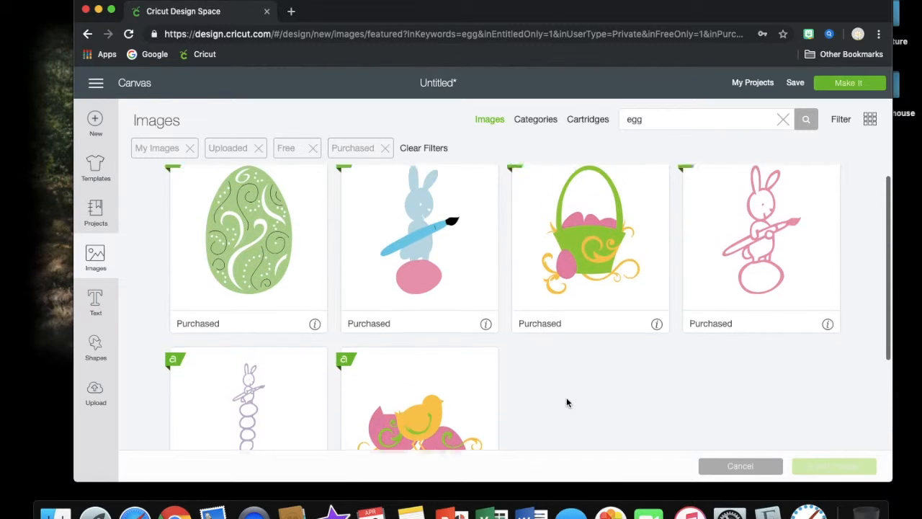
{"action": "left_click", "coordinate": [219, 254]}
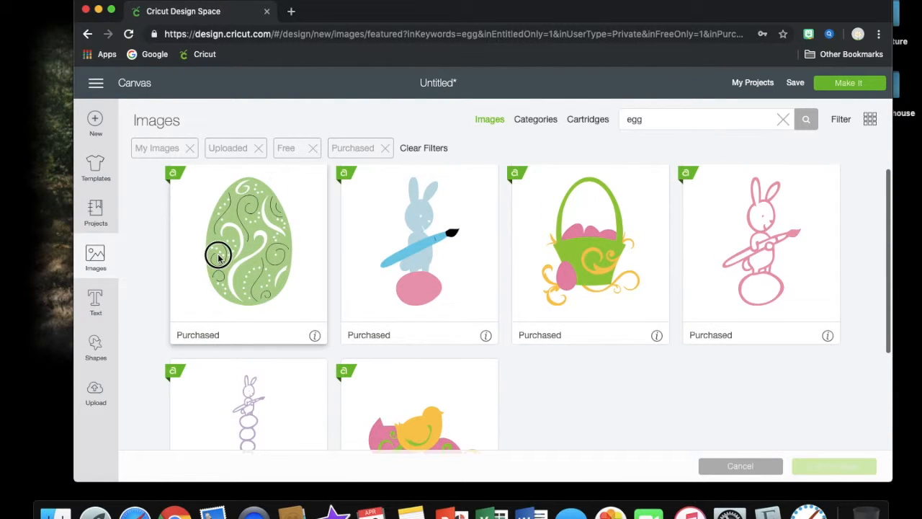
{"action": "left_click", "coordinate": [804, 460]}
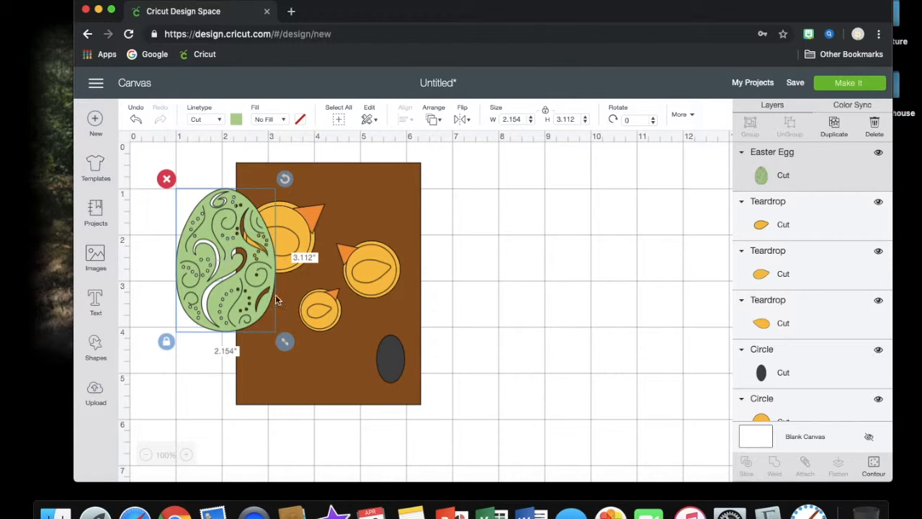
Move the Easter egg off the brown panel and hide all its contours so only the solid egg shape remains
{"action": "left_click_drag", "start_coordinate": [237, 296], "coordinate": [576, 346]}
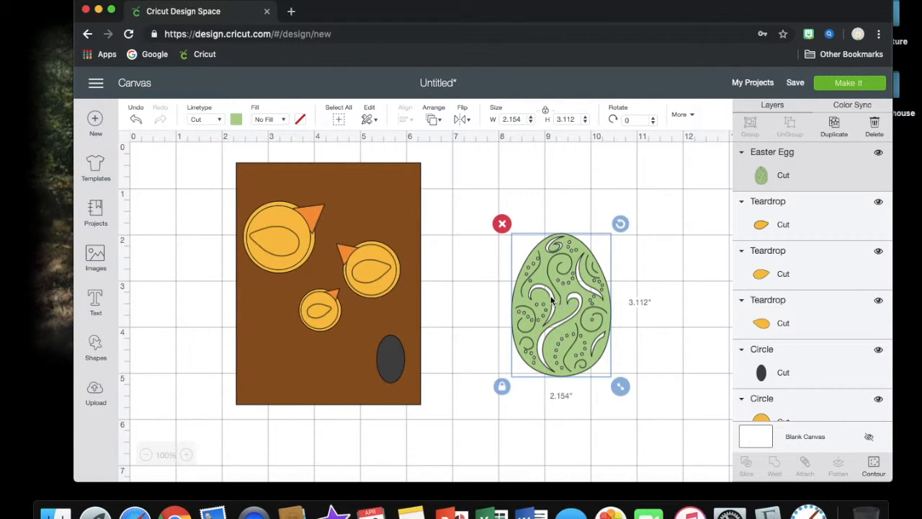
{"action": "left_click", "coordinate": [872, 470]}
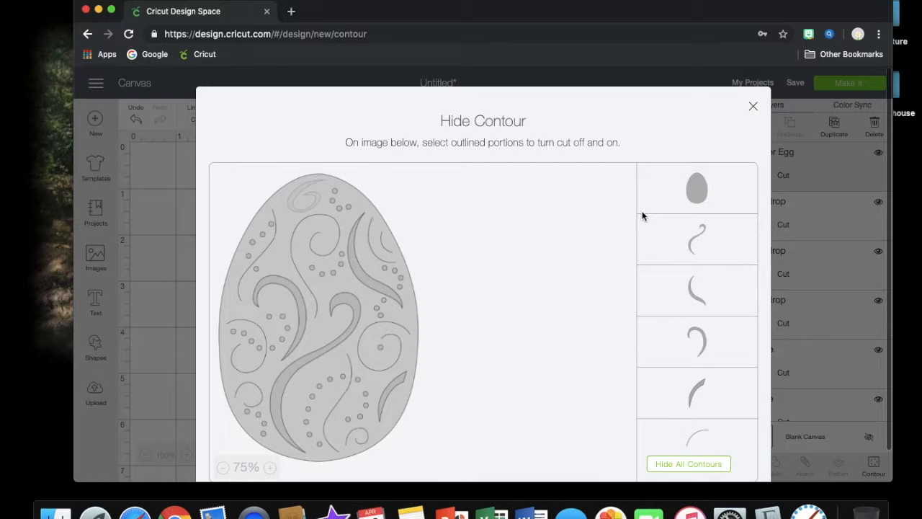
{"action": "left_click", "coordinate": [674, 465]}
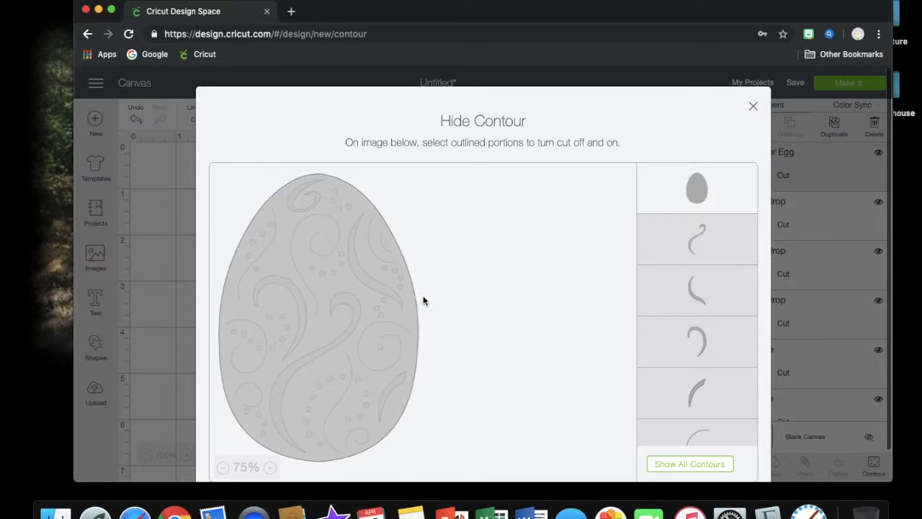
{"action": "scroll", "coordinate": [644, 322], "scroll_direction": "down", "scroll_amount": 10}
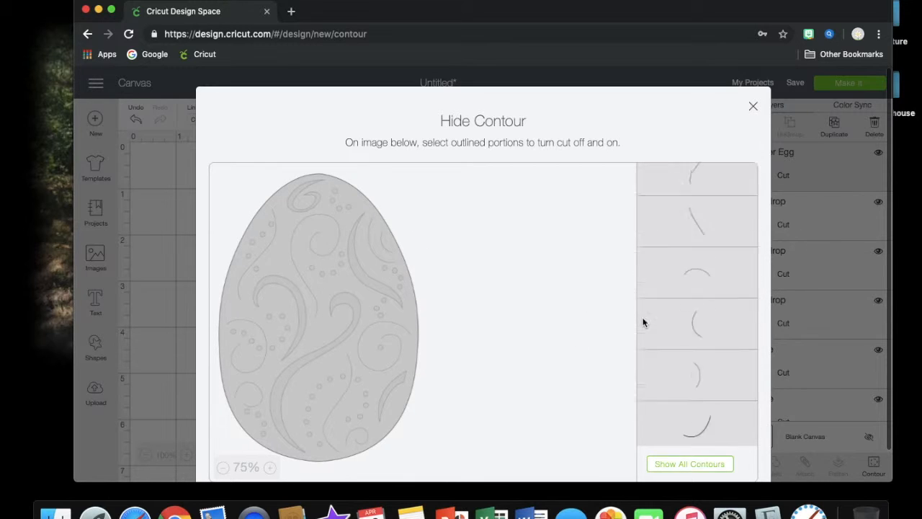
{"action": "scroll", "coordinate": [643, 322], "scroll_direction": "down", "scroll_amount": 5}
{"action": "left_click", "coordinate": [752, 106]}
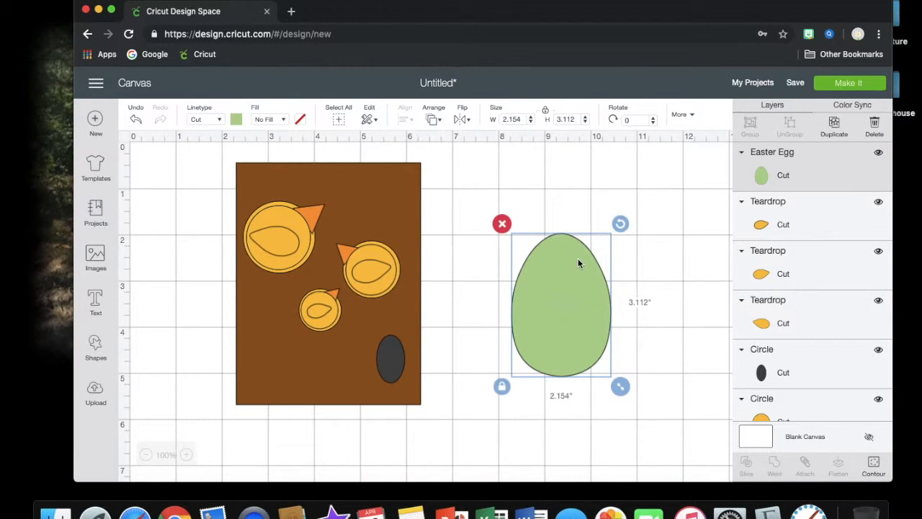
Shrink the green egg to about 0.654 by 0.946 inches and place it in the brown panel's lower left corner
{"action": "left_click_drag", "start_coordinate": [620, 387], "coordinate": [566, 309]}
{"action": "left_click_drag", "start_coordinate": [540, 264], "coordinate": [267, 390]}
{"action": "left_click_drag", "start_coordinate": [302, 428], "coordinate": [275, 376]}
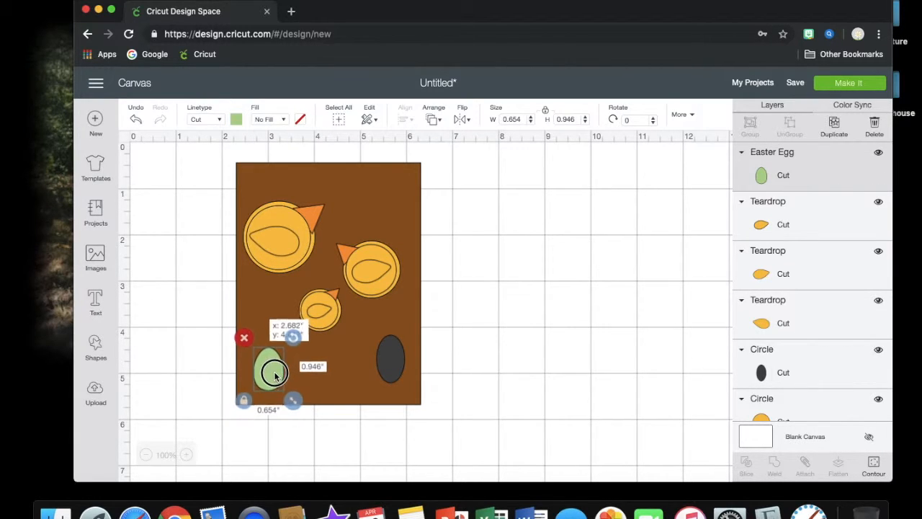
Duplicate the green egg, place the copy just right of the first and shrink it to about 0.51 by 0.737 inches
{"action": "left_click", "coordinate": [832, 134]}
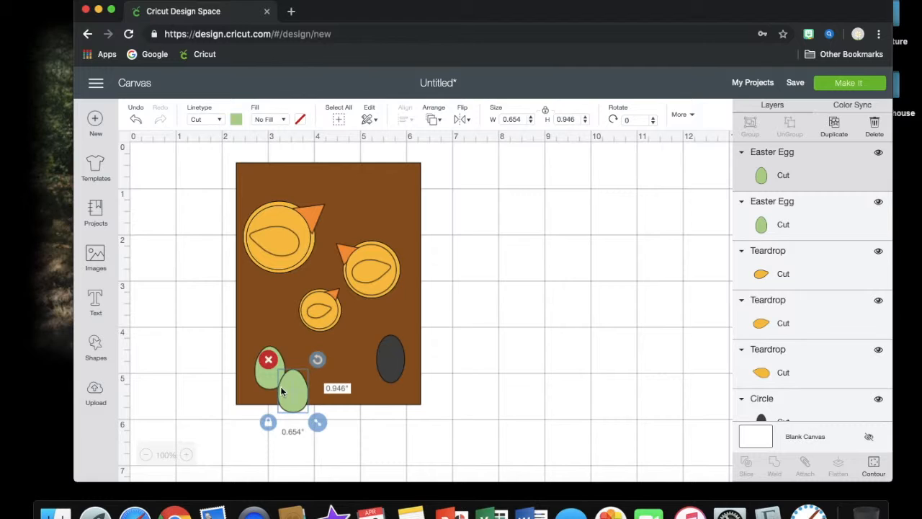
{"action": "left_click_drag", "start_coordinate": [281, 386], "coordinate": [308, 370]}
{"action": "left_click_drag", "start_coordinate": [329, 401], "coordinate": [322, 391]}
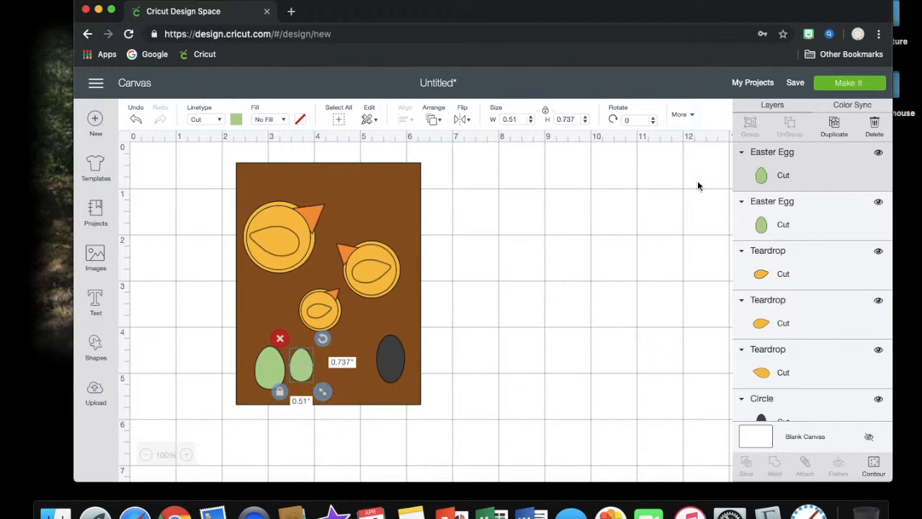
Duplicate the small egg as a slightly larger third egg to its right, and delete the dark gray oval
{"action": "left_click", "coordinate": [835, 128]}
{"action": "left_click_drag", "start_coordinate": [324, 389], "coordinate": [362, 397]}
{"action": "left_click", "coordinate": [396, 354]}
{"action": "left_click", "coordinate": [367, 325]}
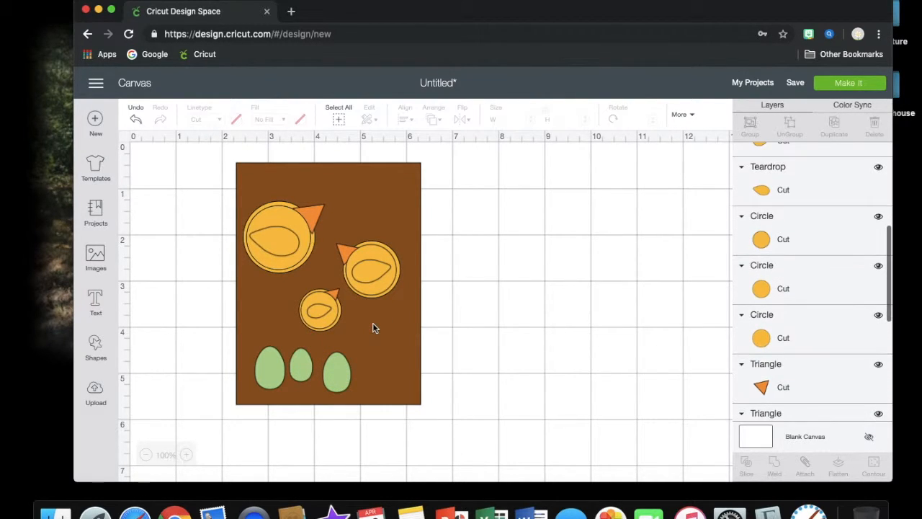